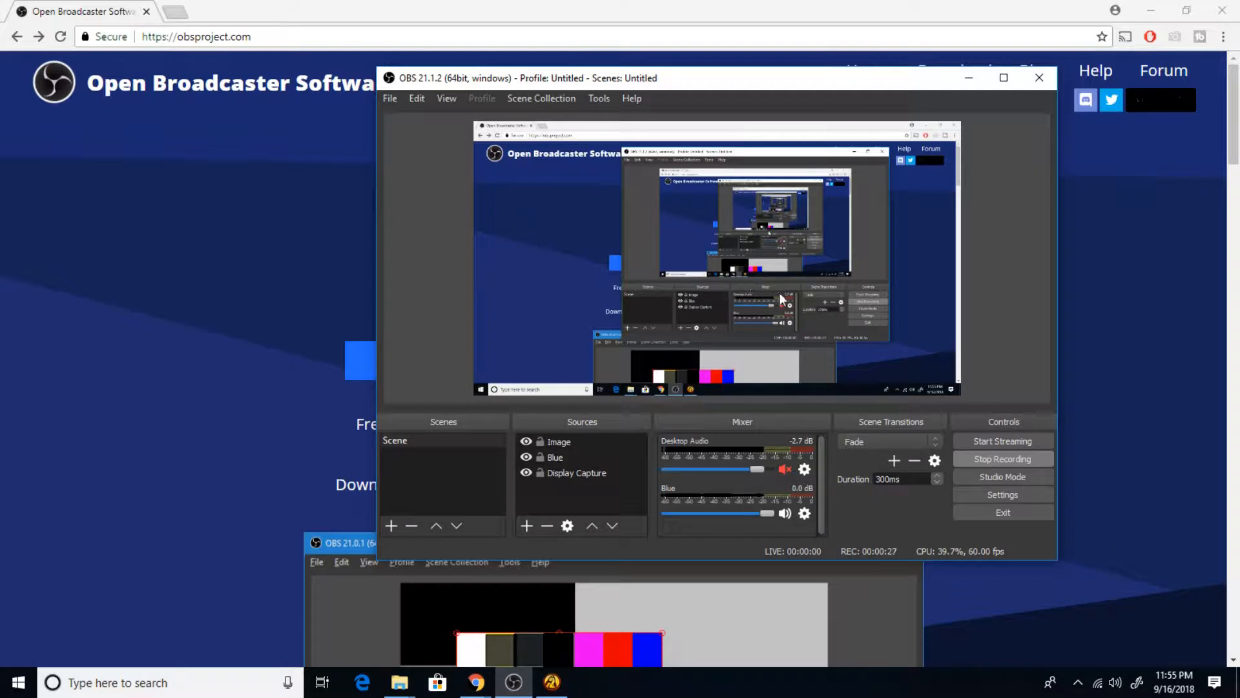
Minimize the recording window and download the Windows installer of OBS Studio from the project website
click(969, 77)
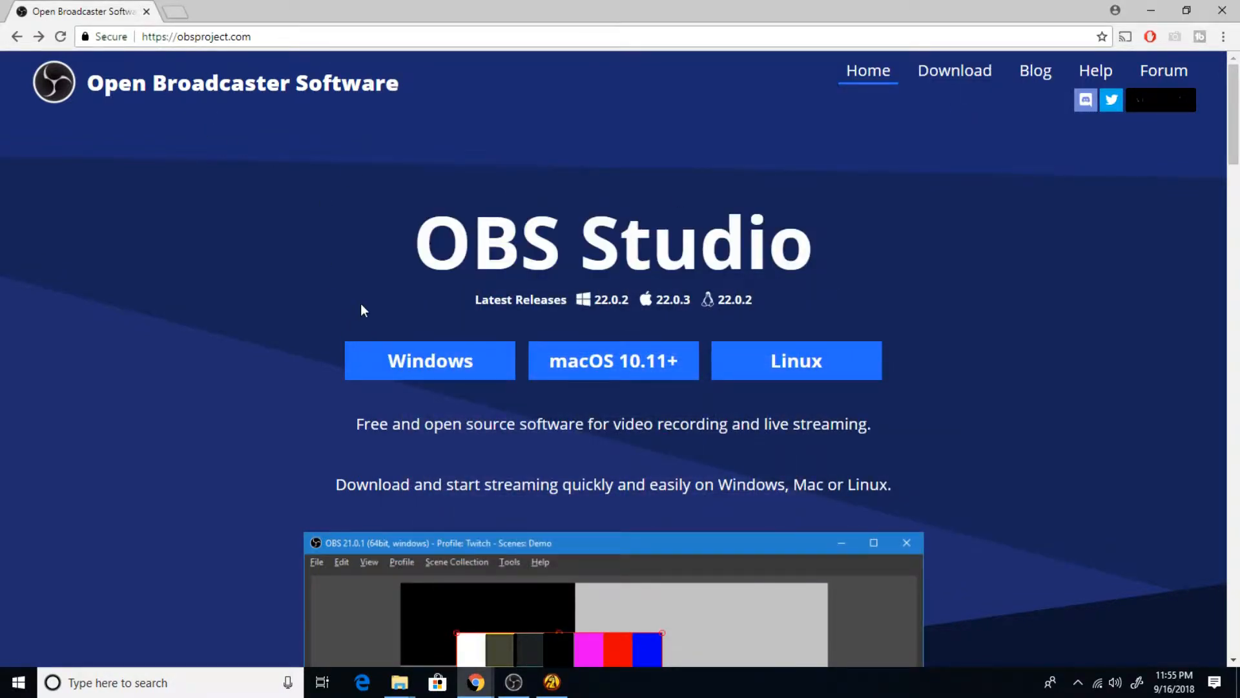
click(479, 368)
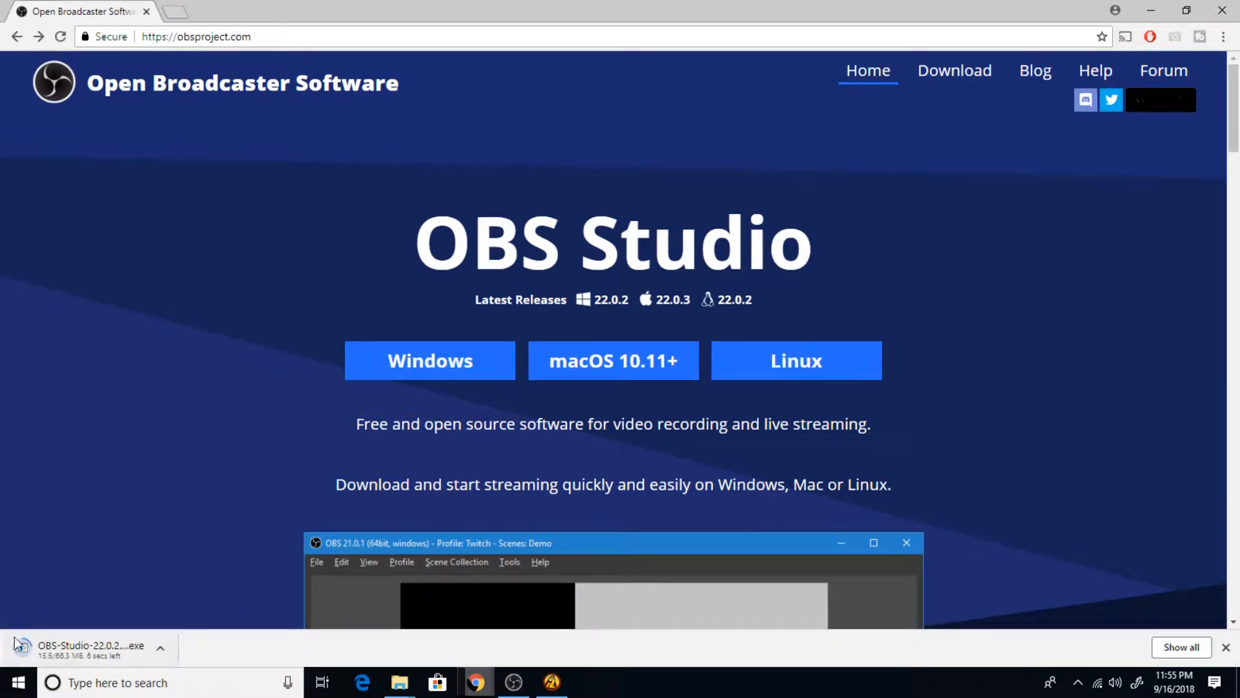
click(160, 649)
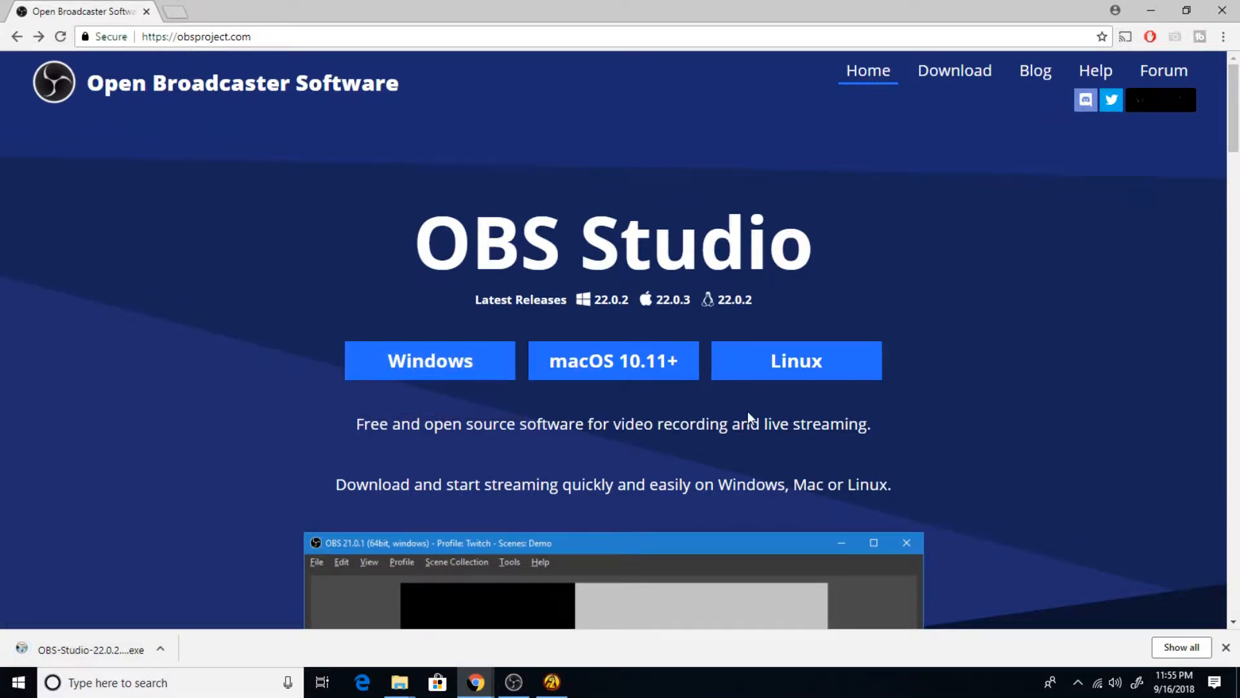
Switch back to OBS and remove the Image source from the scene
click(516, 690)
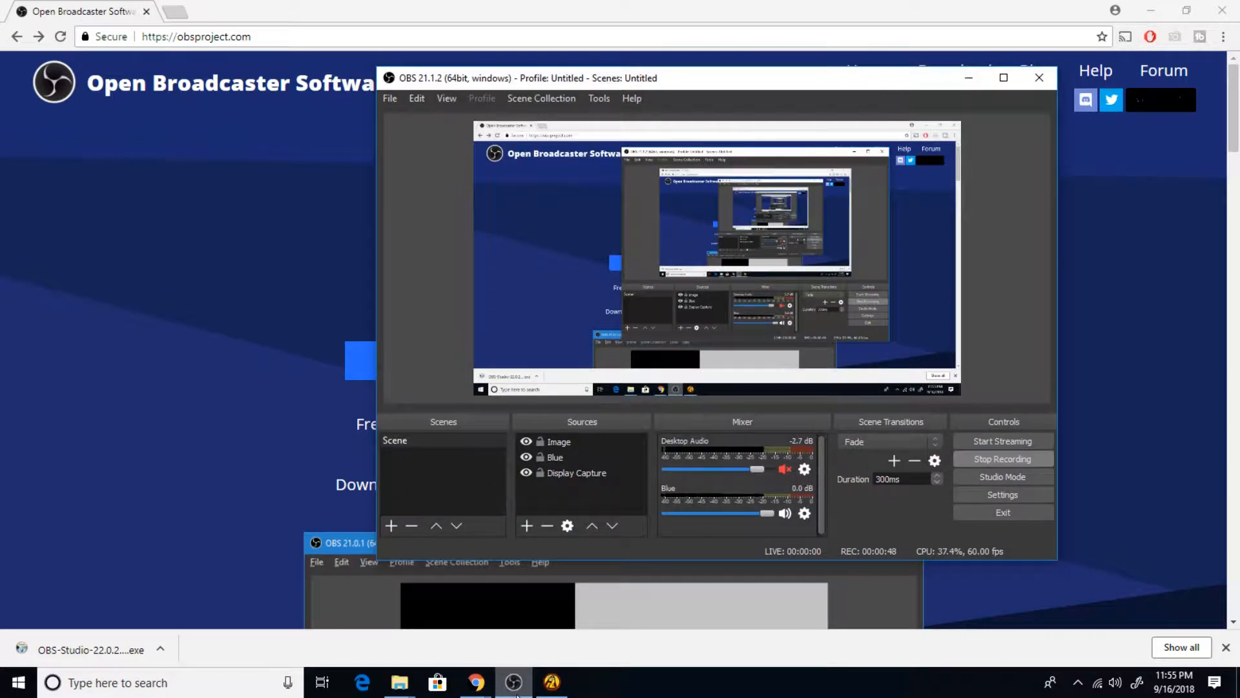
right_click(557, 442)
click(621, 264)
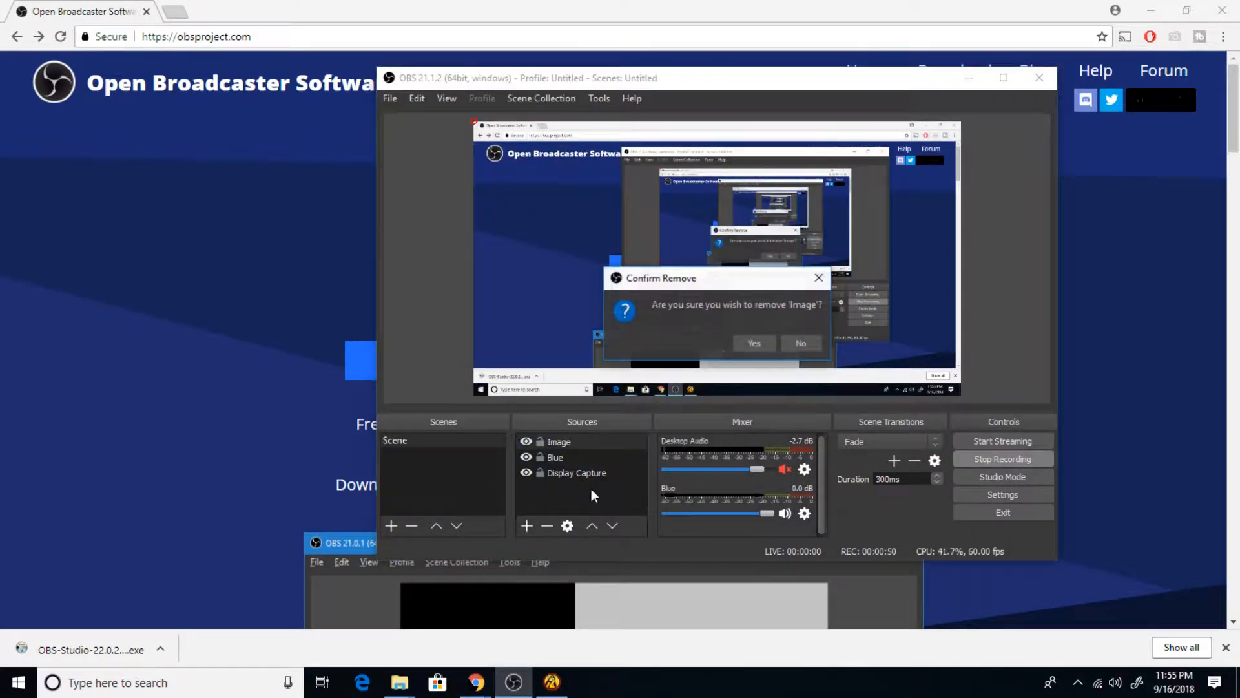
click(752, 332)
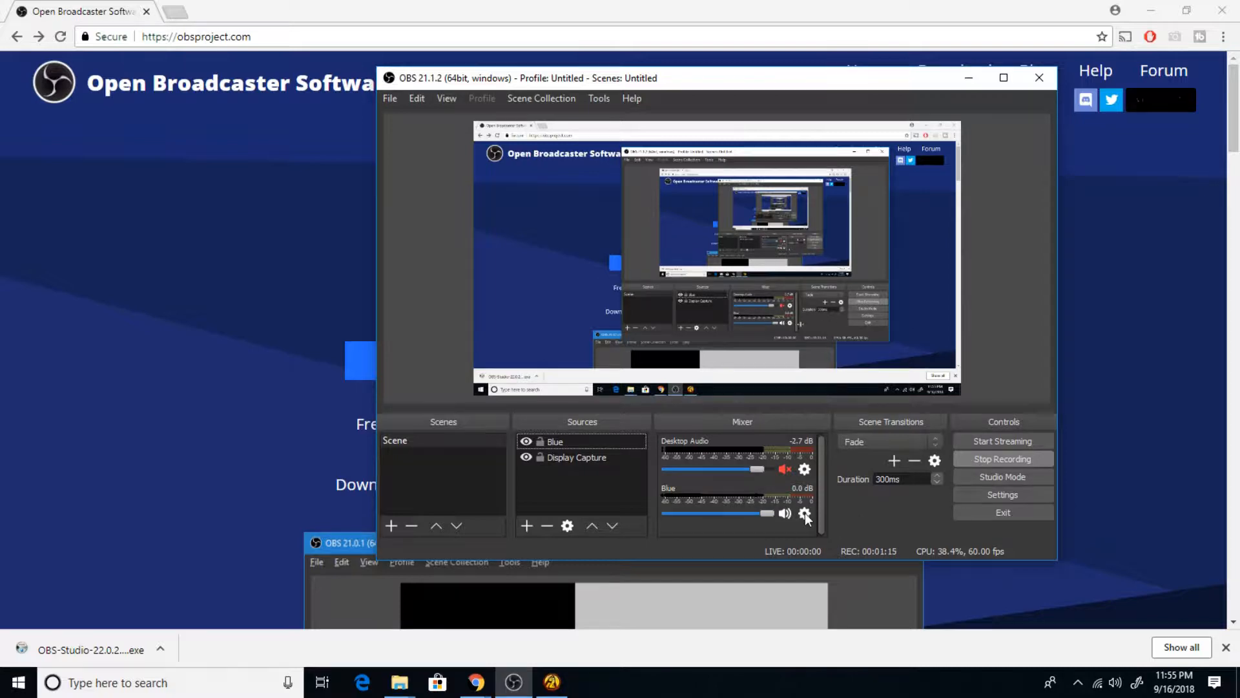
Change the interface theme to Rachni in the general settings, trying the Default theme first
click(1009, 496)
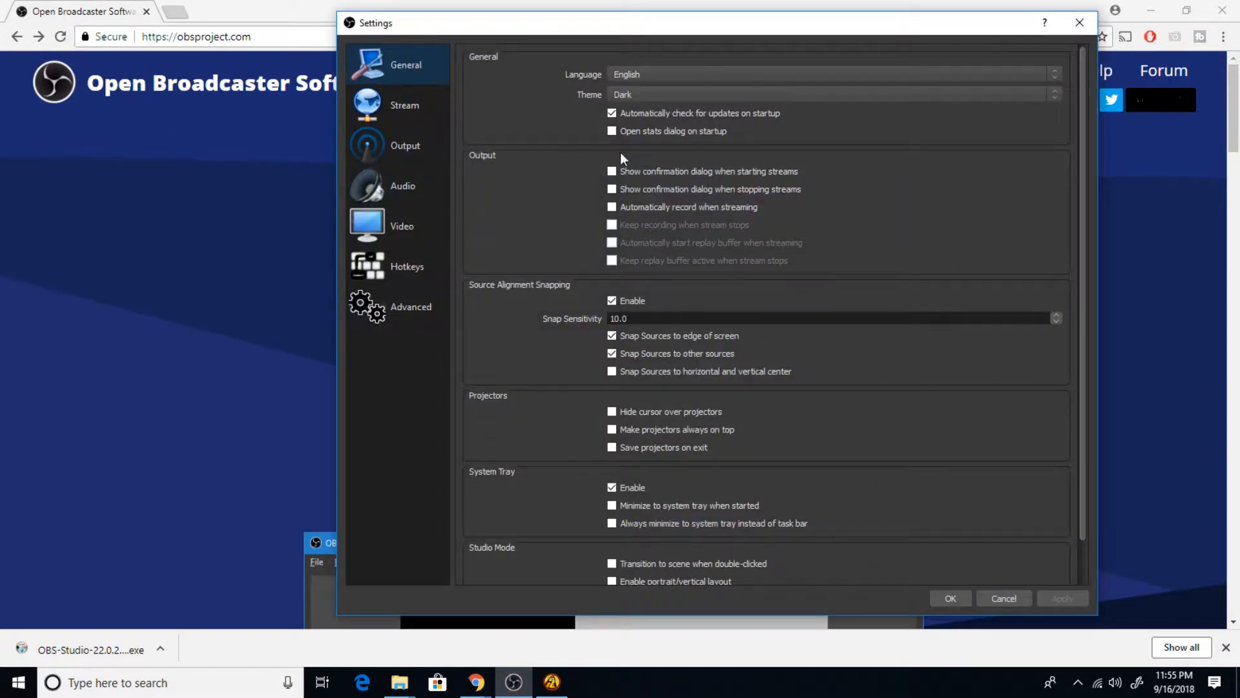
click(657, 95)
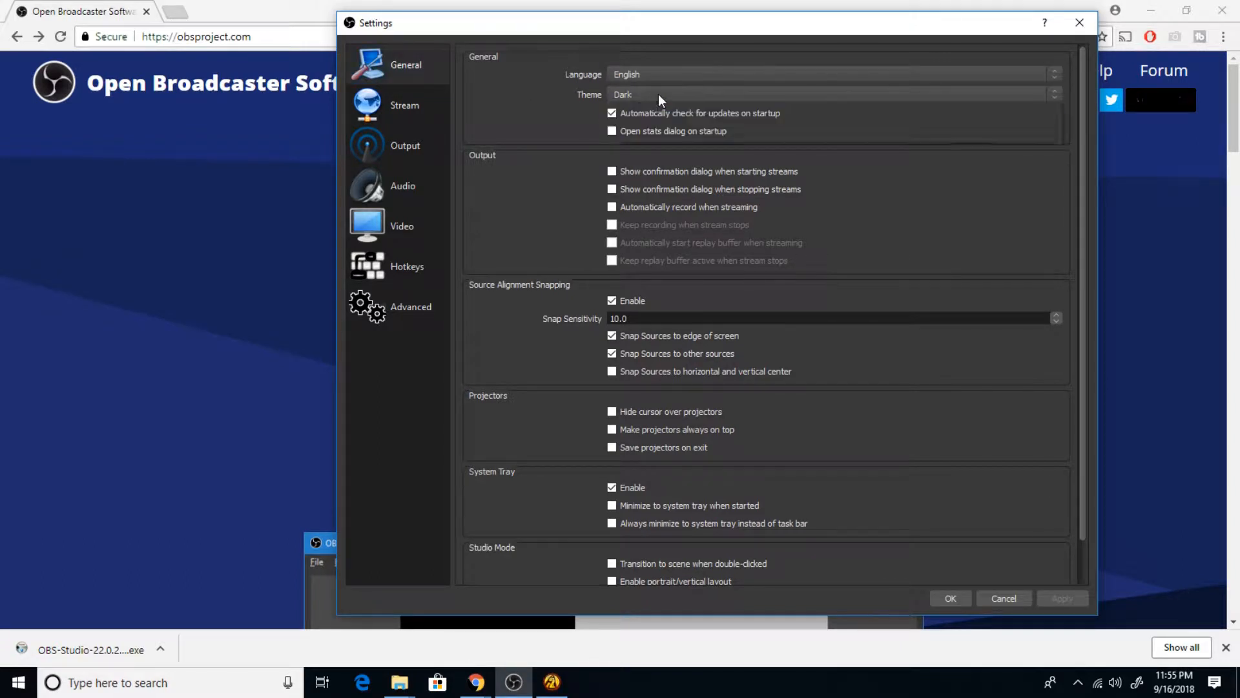
click(656, 130)
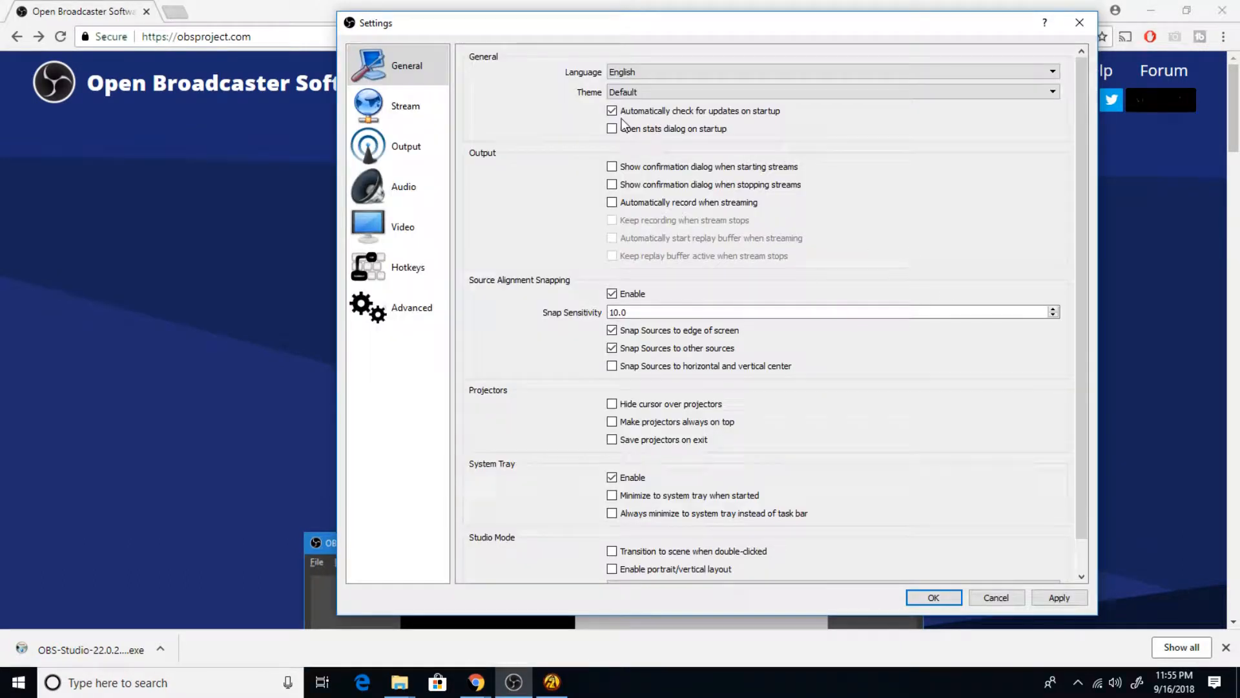
click(631, 92)
click(630, 133)
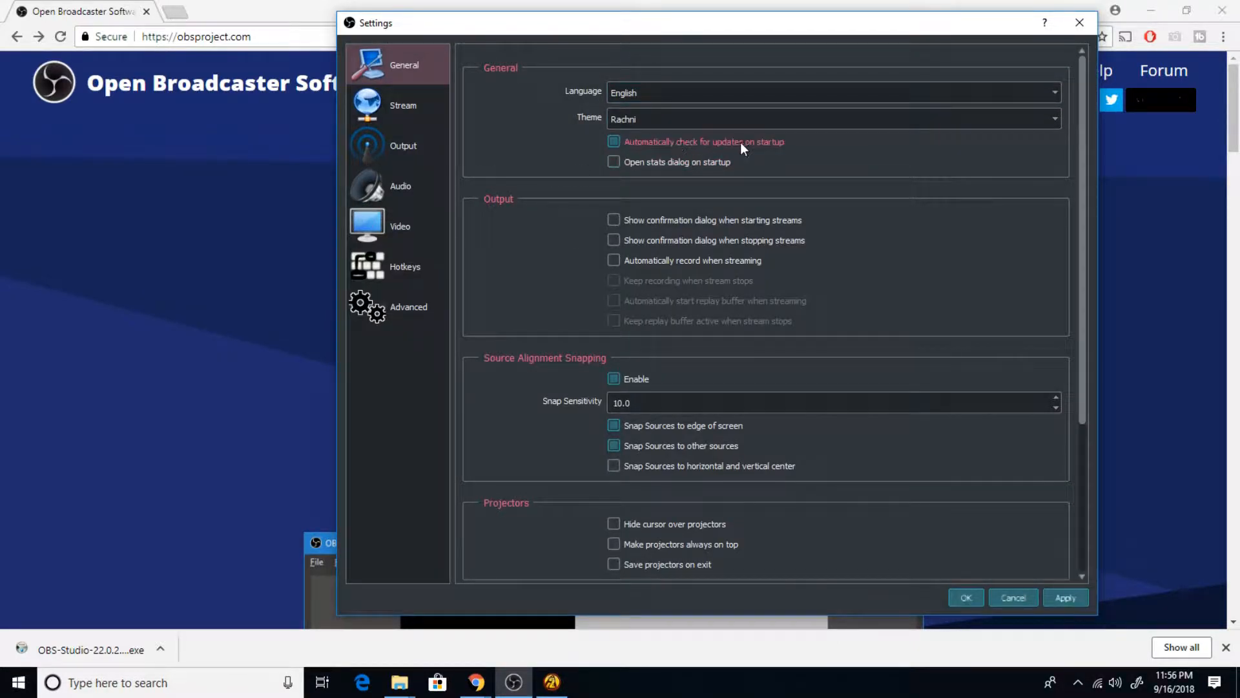
Re-enter 10 as the snap sensitivity for source alignment and look over the remaining general settings
scroll(563, 230, down, 2)
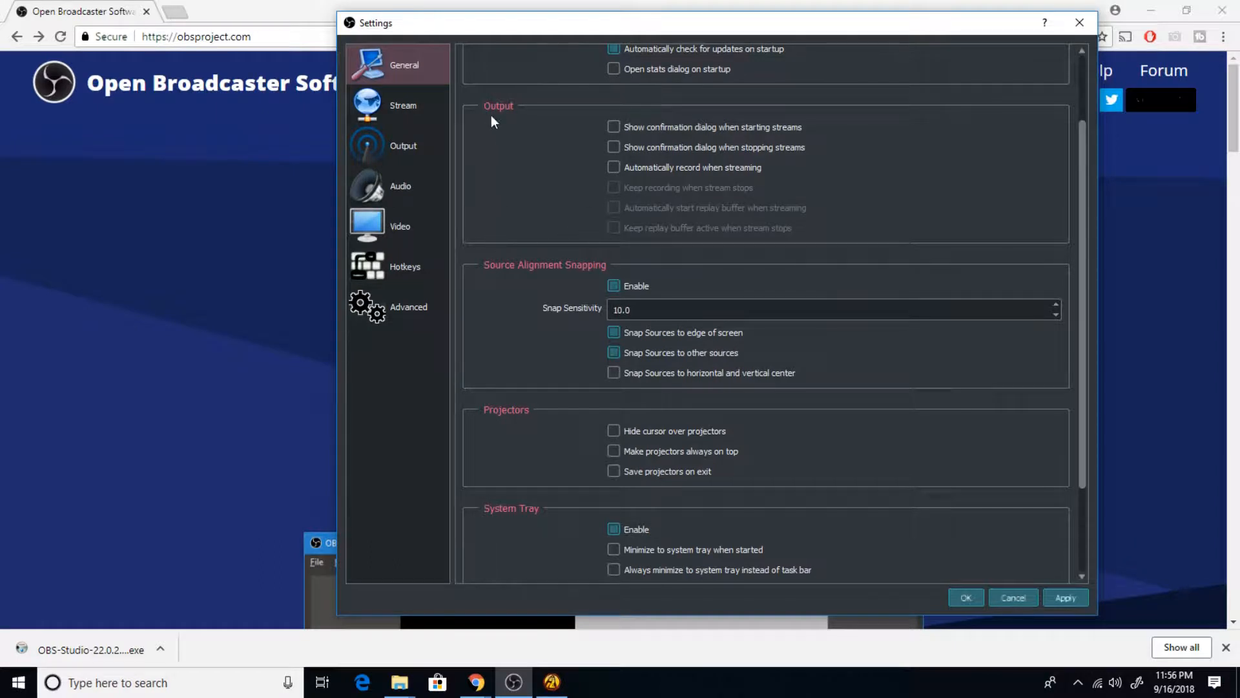
scroll(557, 231, down, 1)
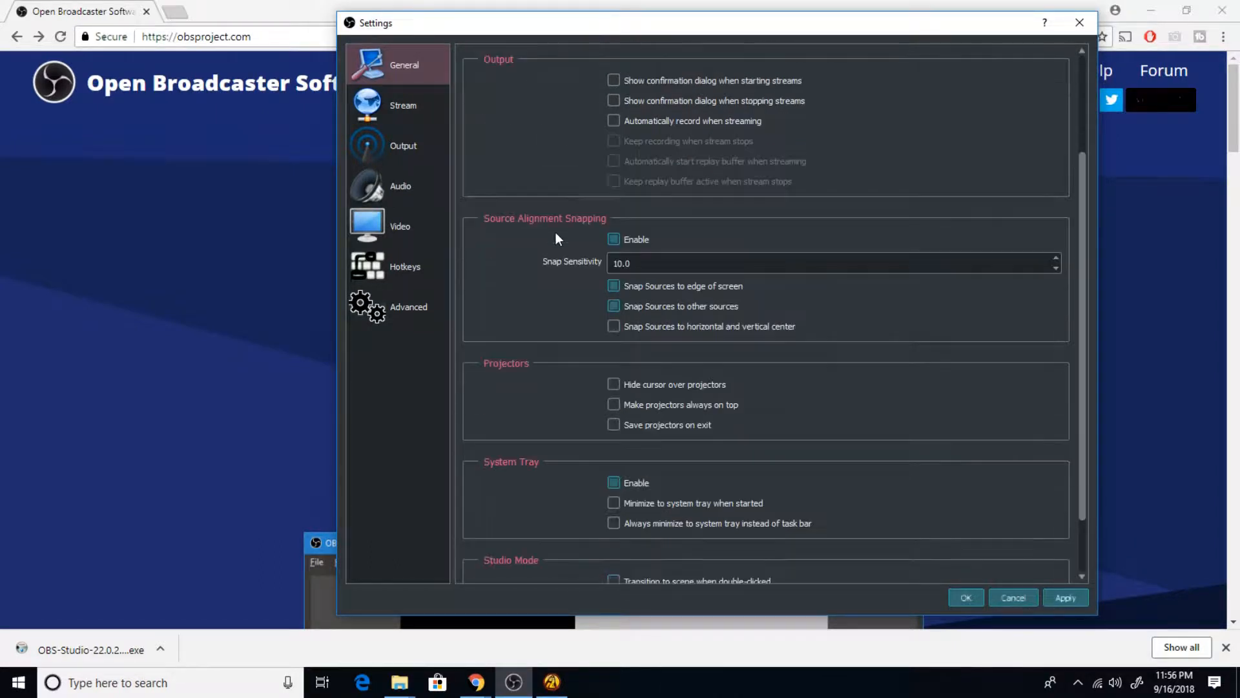
scroll(615, 263, down, 1)
click(648, 262)
key(BackSpace)
key(BackSpace)
key(BackSpace)
text(10)
click(568, 325)
scroll(614, 499, down, 2)
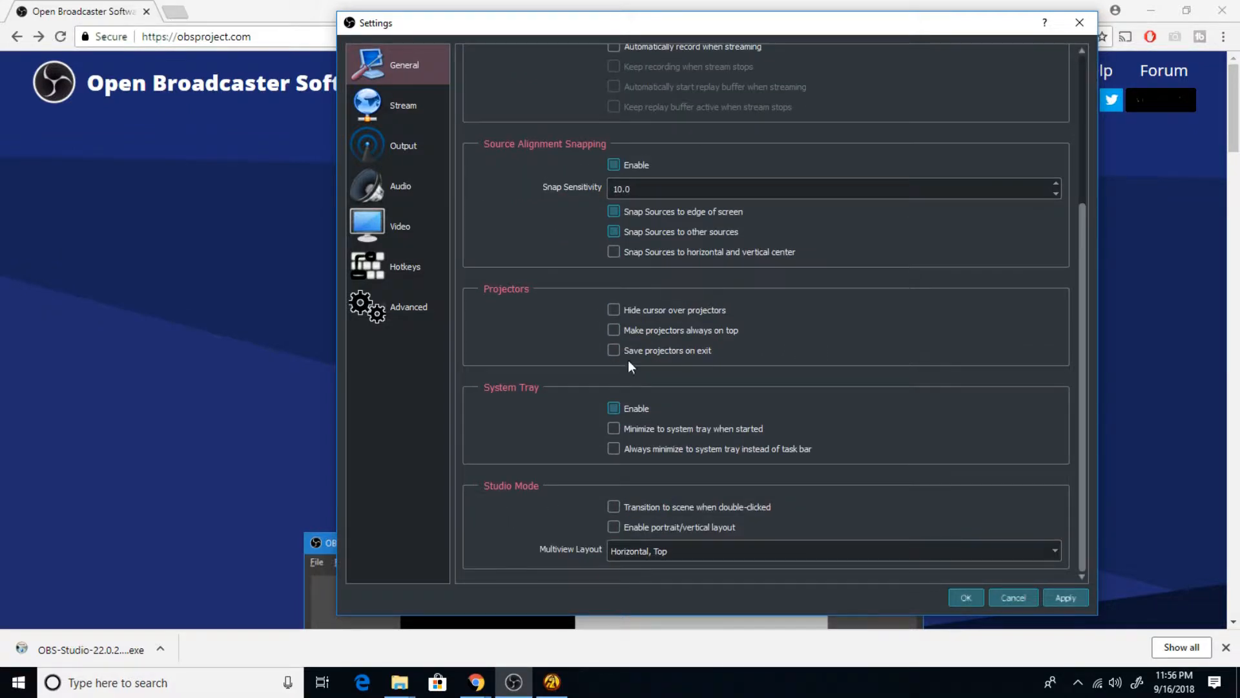
scroll(797, 432, up, 4)
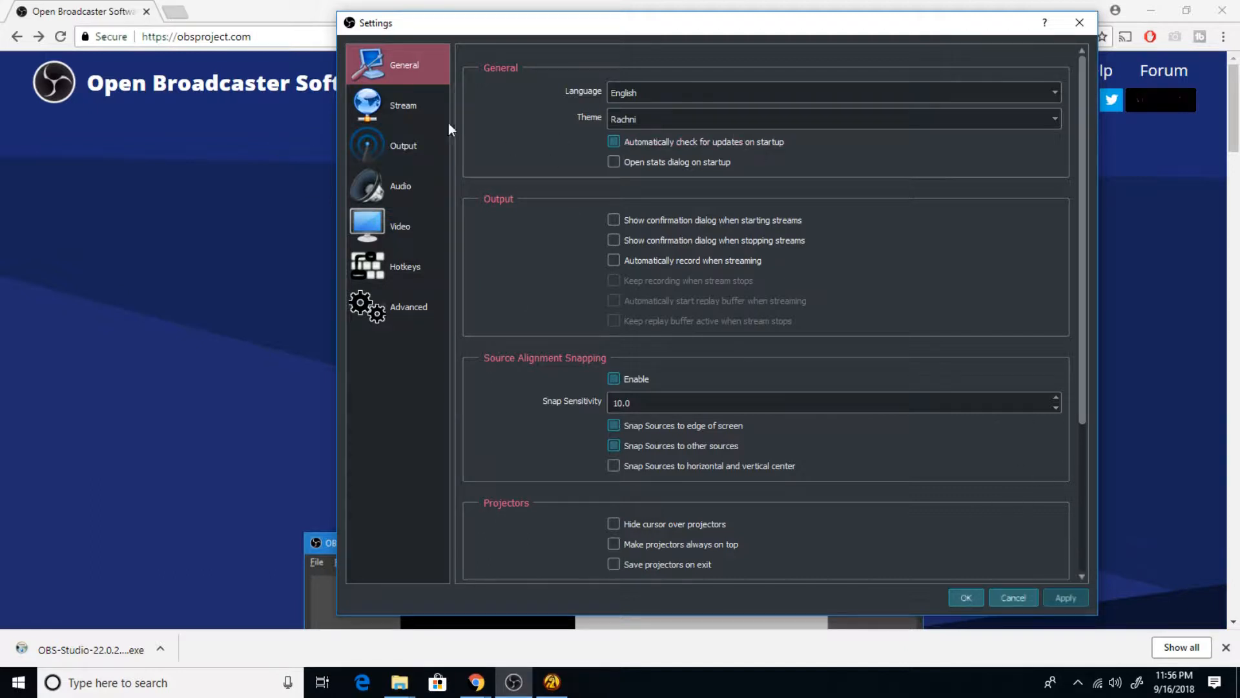
Examine the available stream types and streaming services, leaving Streaming Services and Twitch selected
click(420, 122)
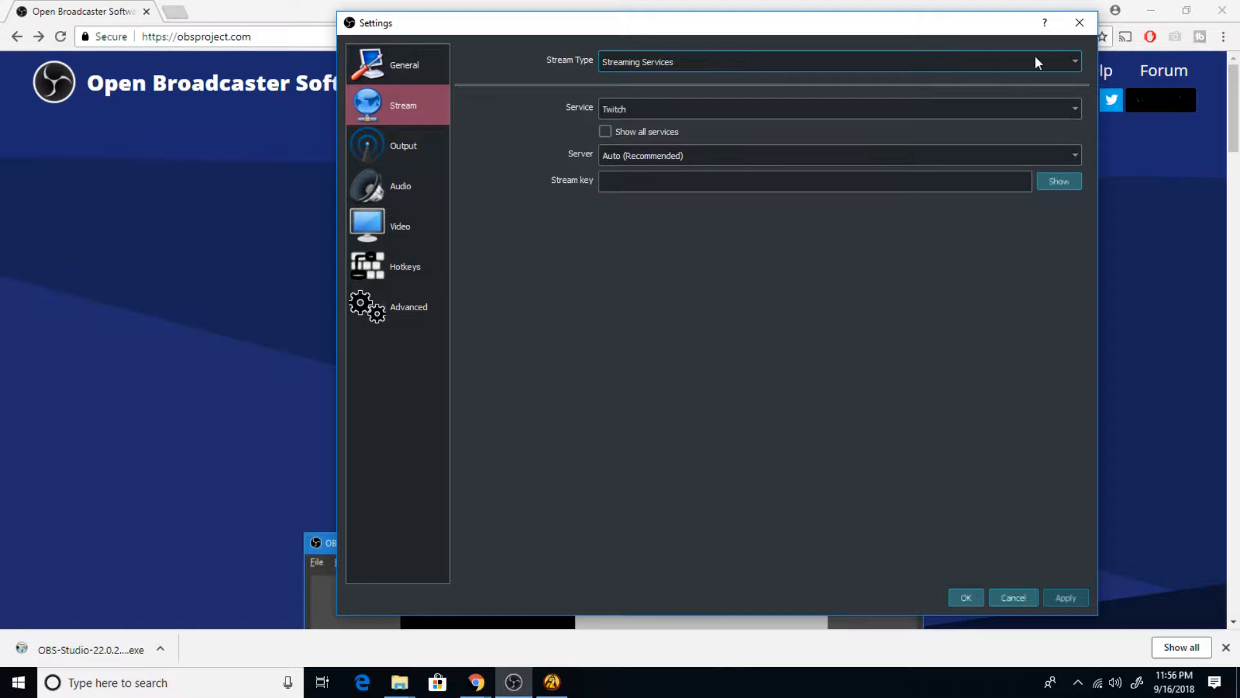
click(1073, 65)
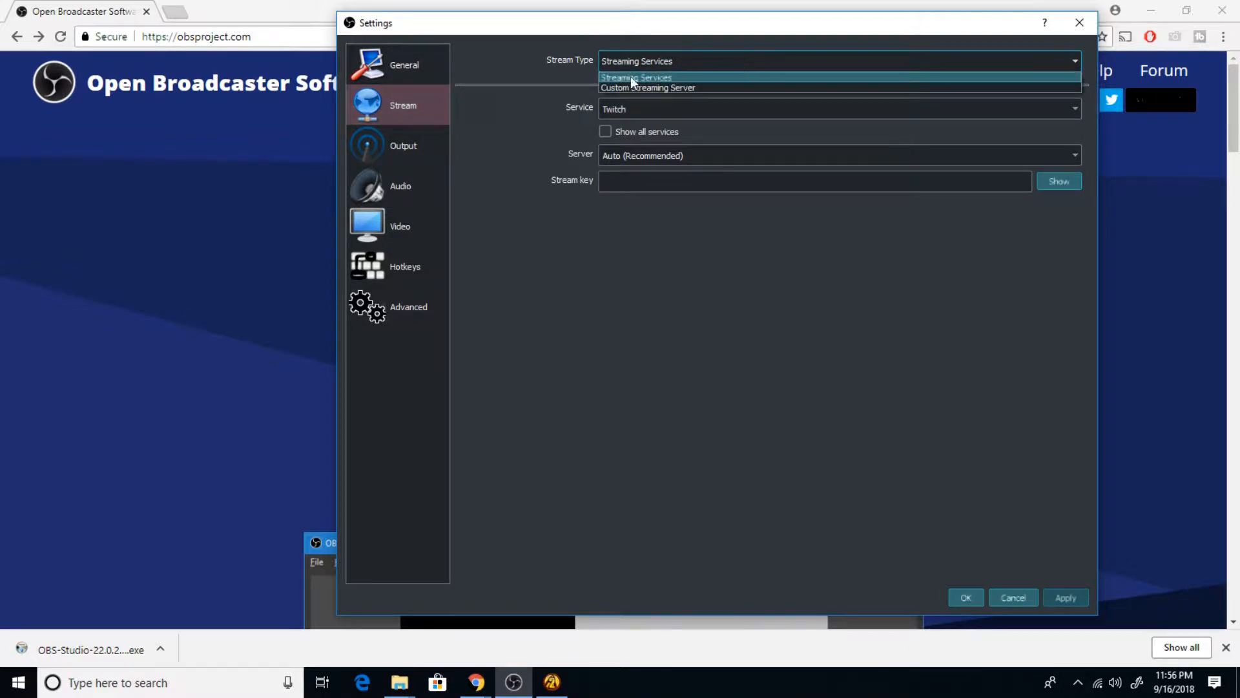
click(523, 87)
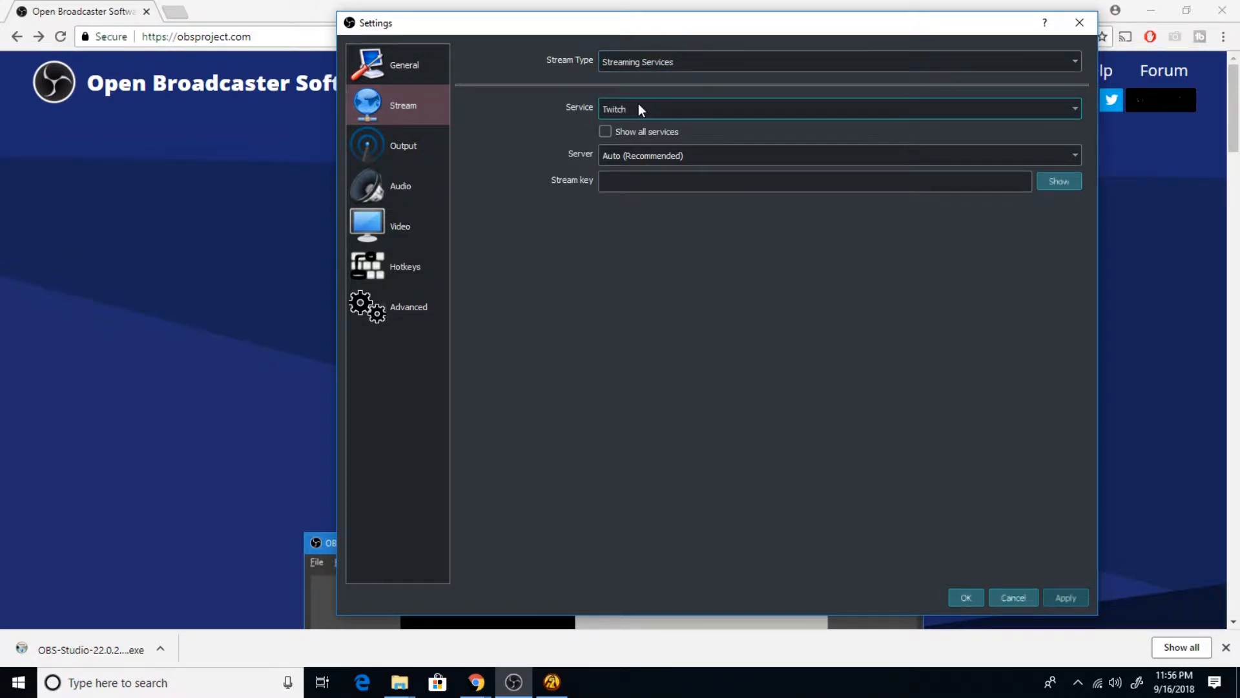
click(685, 110)
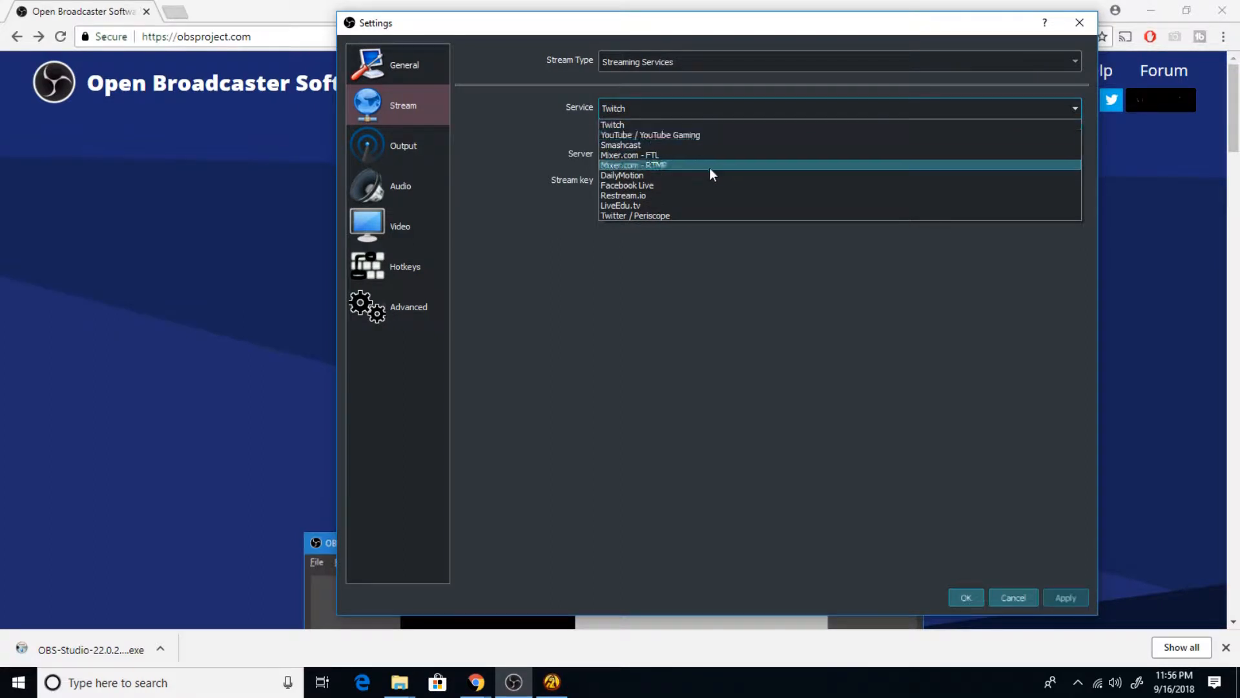
click(529, 127)
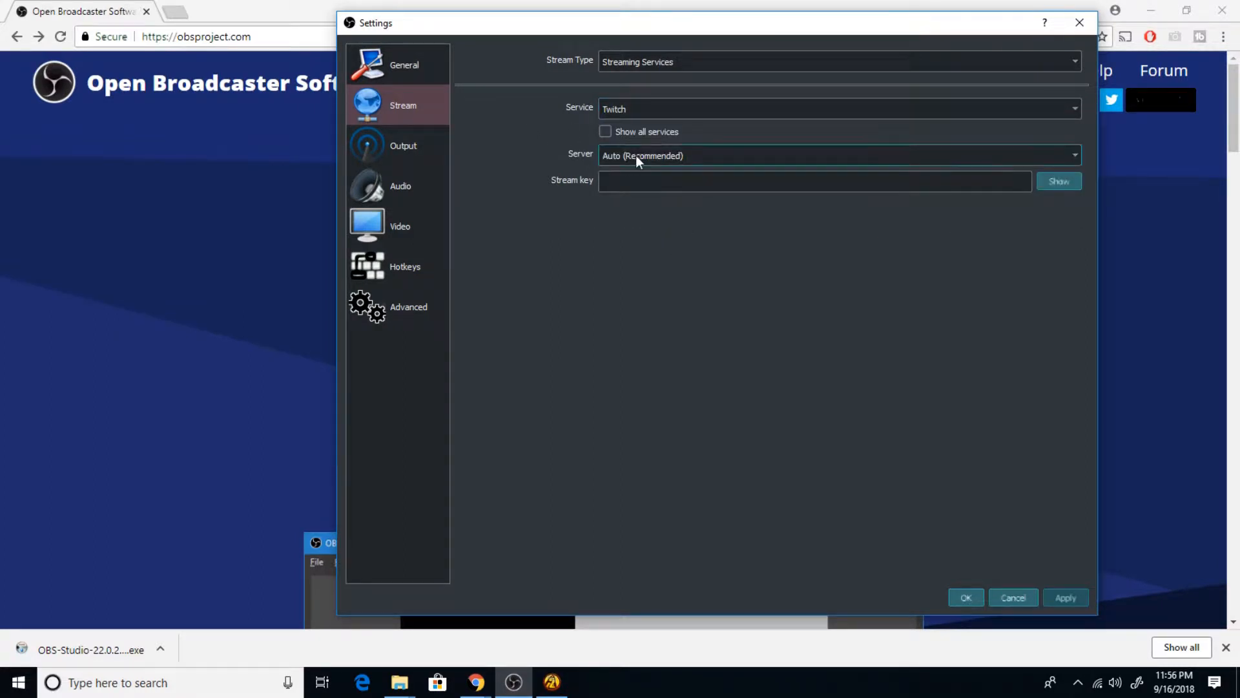
Check the streaming, recording and audio output settings, and save the settings
click(406, 141)
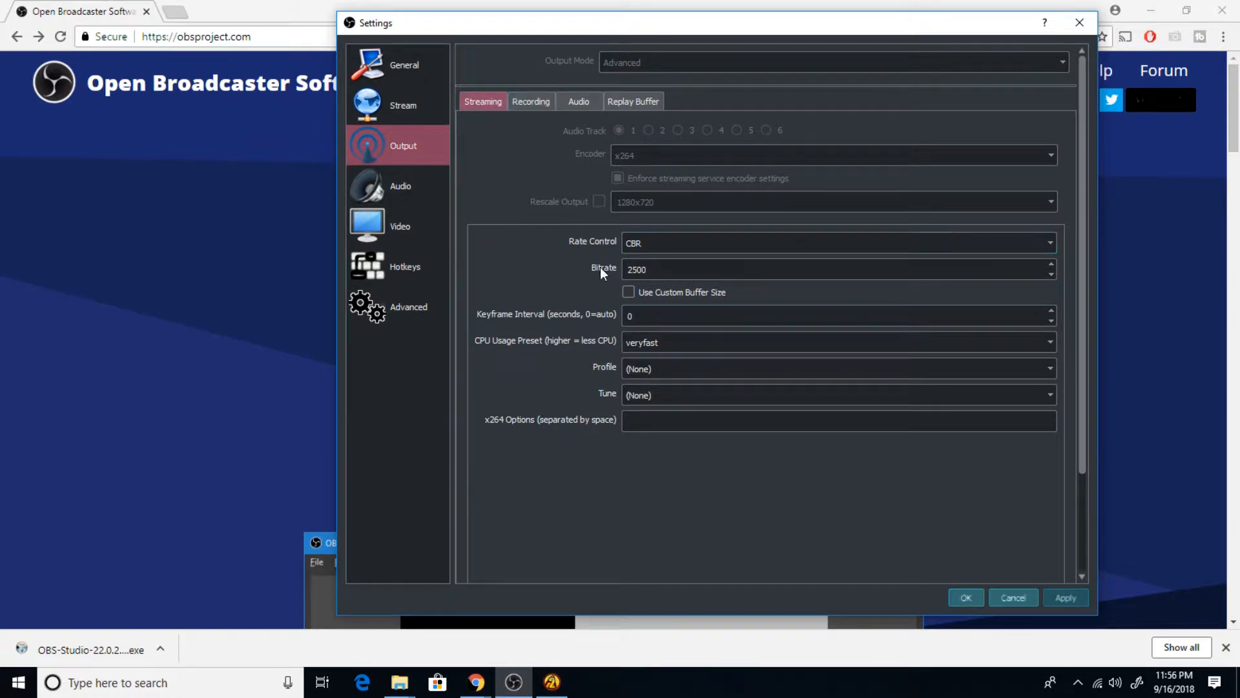
click(516, 105)
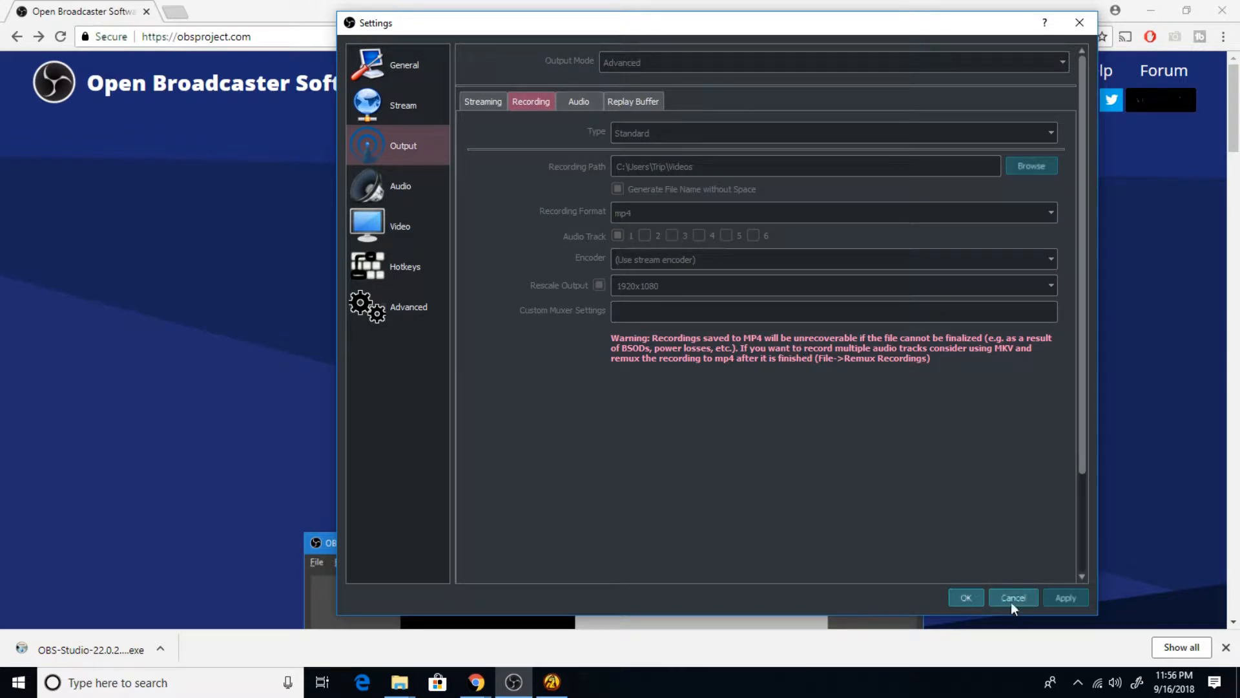
click(582, 105)
click(543, 103)
click(972, 597)
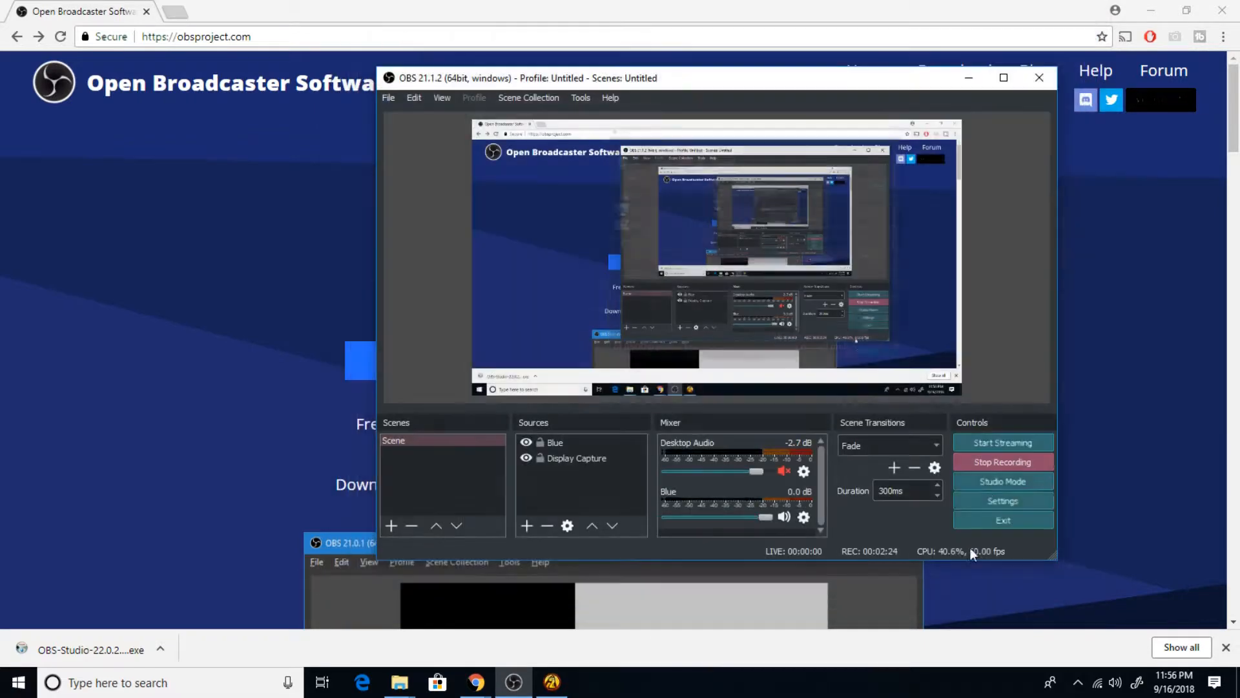
Reopen the settings and examine the output options for streaming, recording, audio and the replay buffer
click(1007, 500)
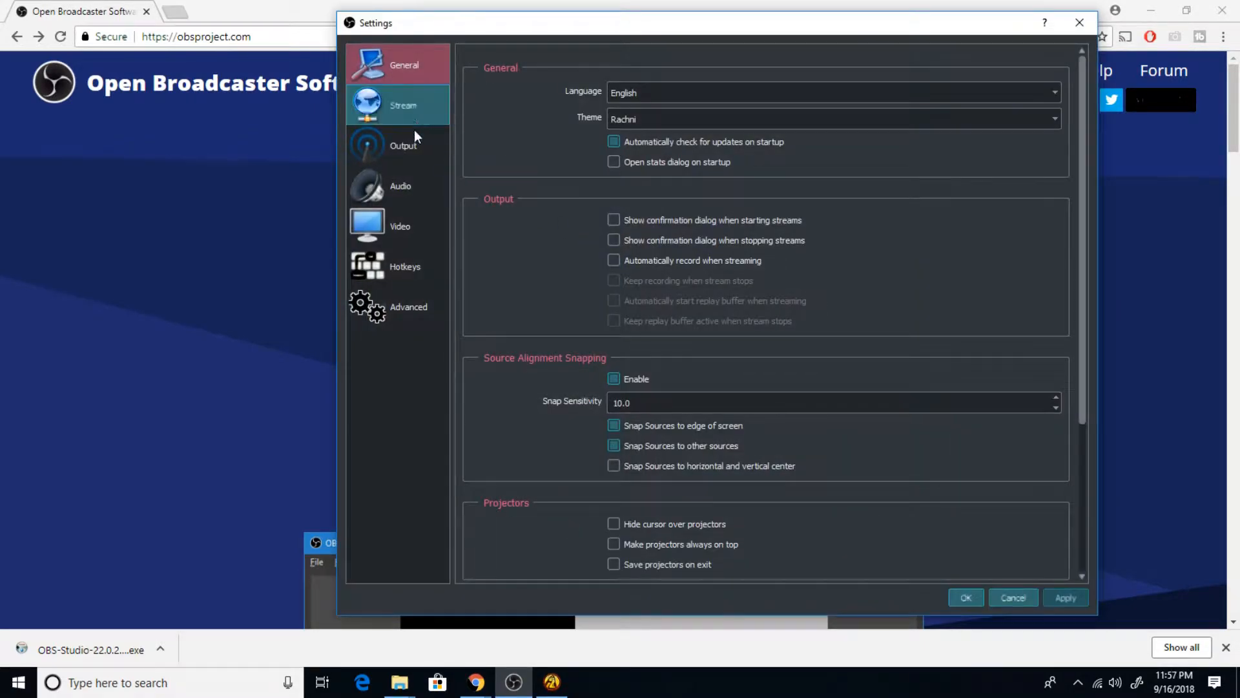
click(415, 146)
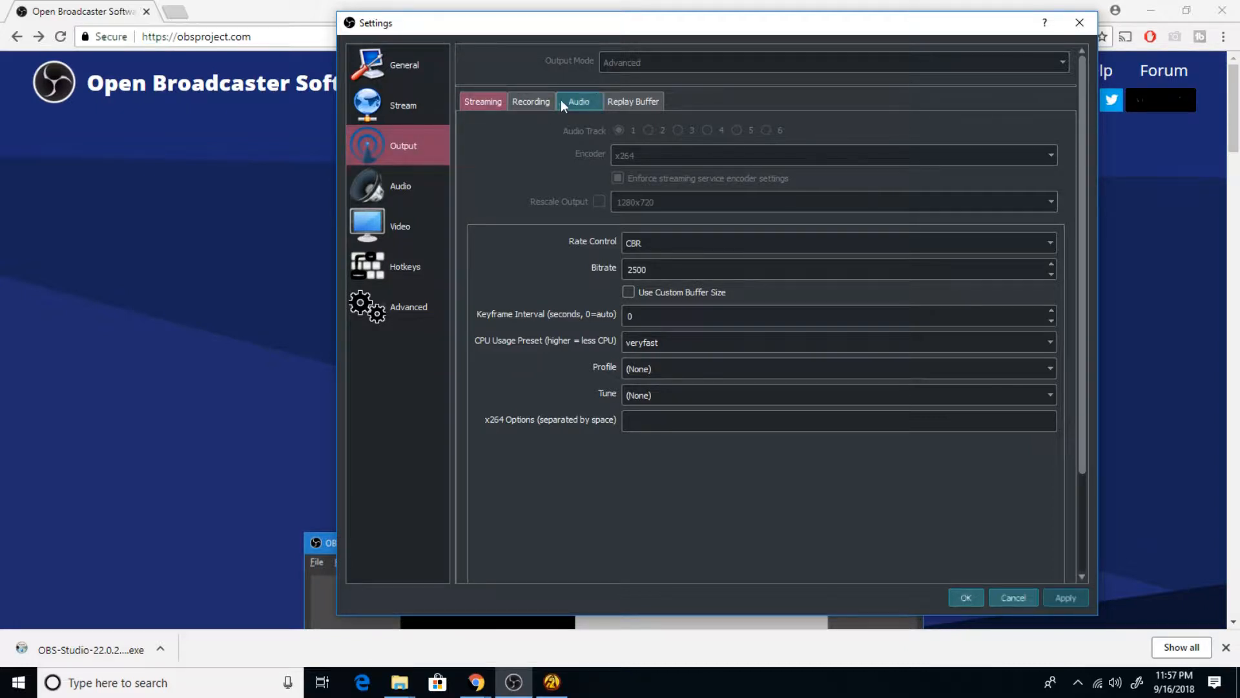
click(540, 103)
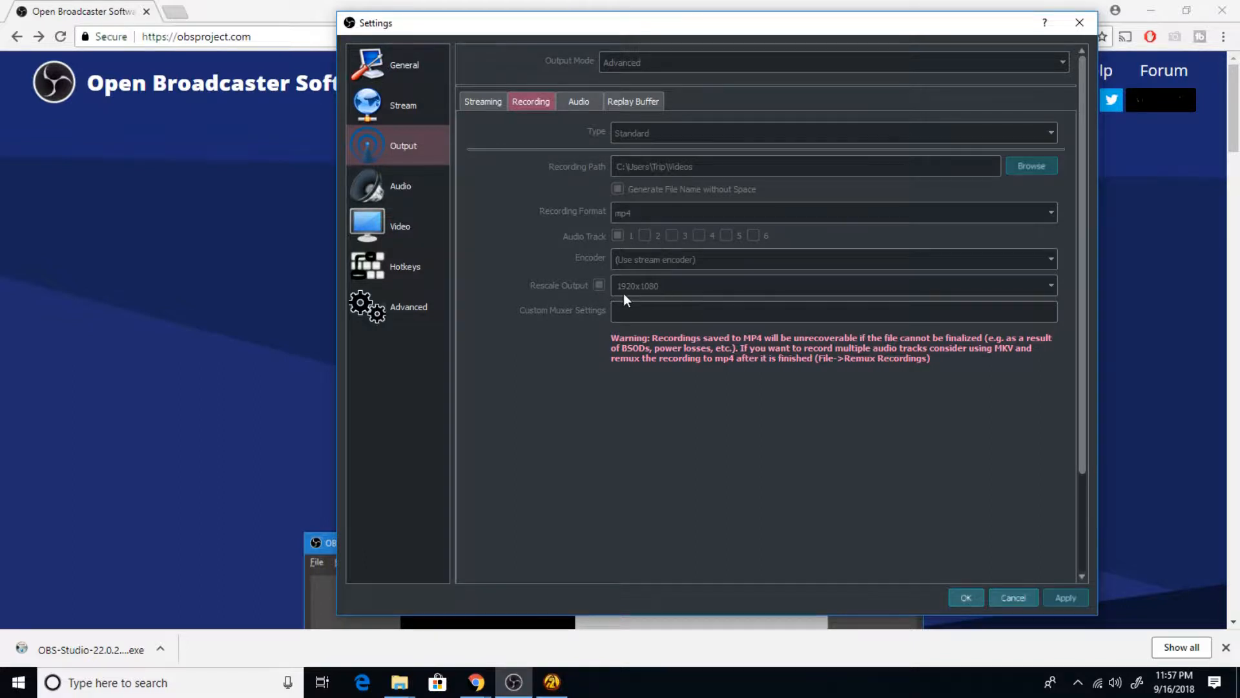
click(598, 100)
scroll(600, 157, down, 1)
scroll(598, 159, up, 1)
click(627, 106)
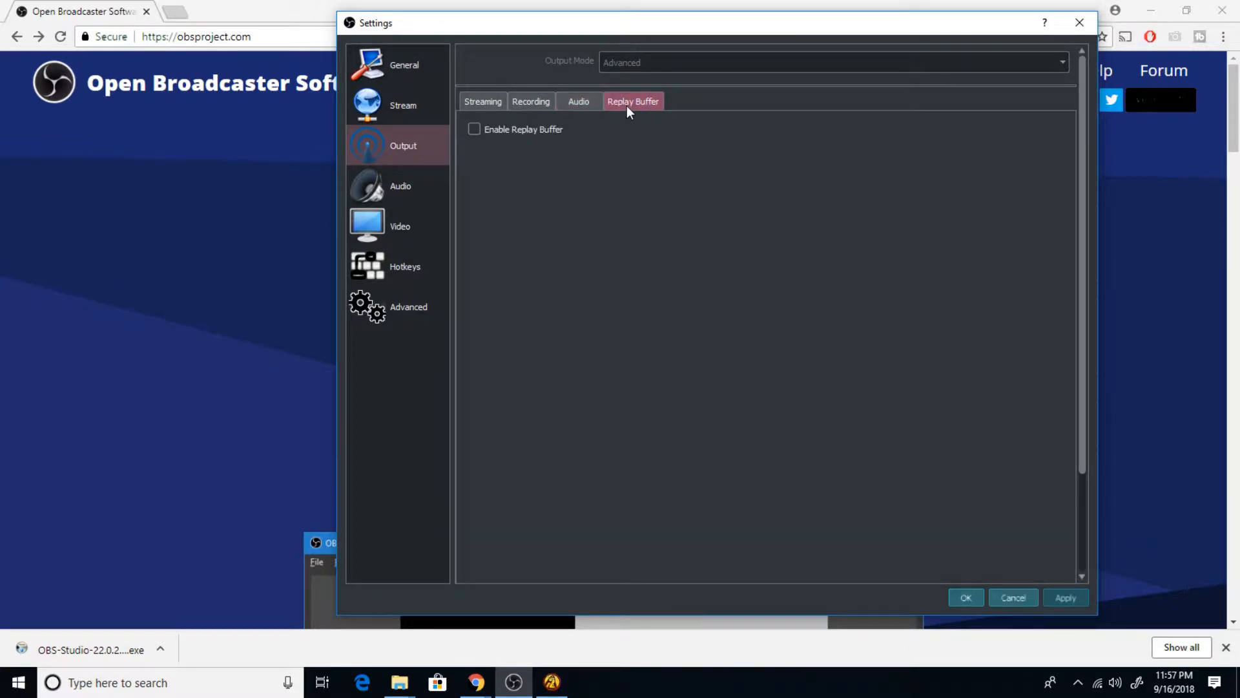
Look through the audio device, video resolution and hotkey settings
click(436, 201)
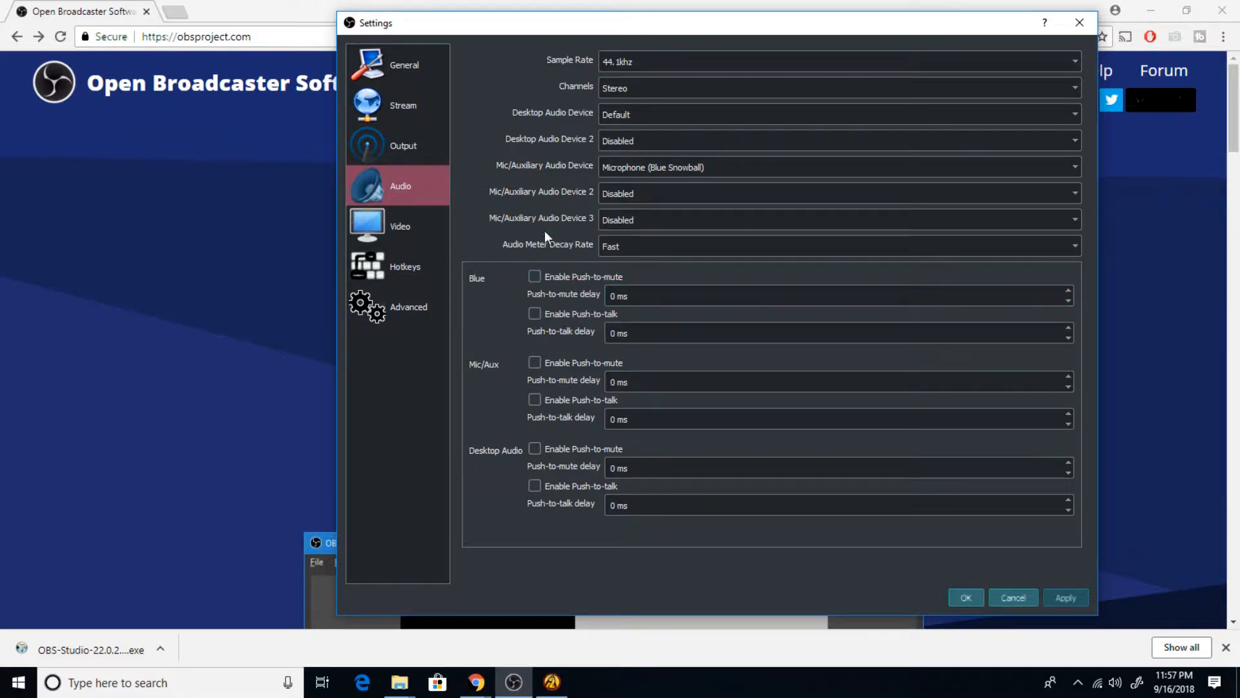
click(381, 225)
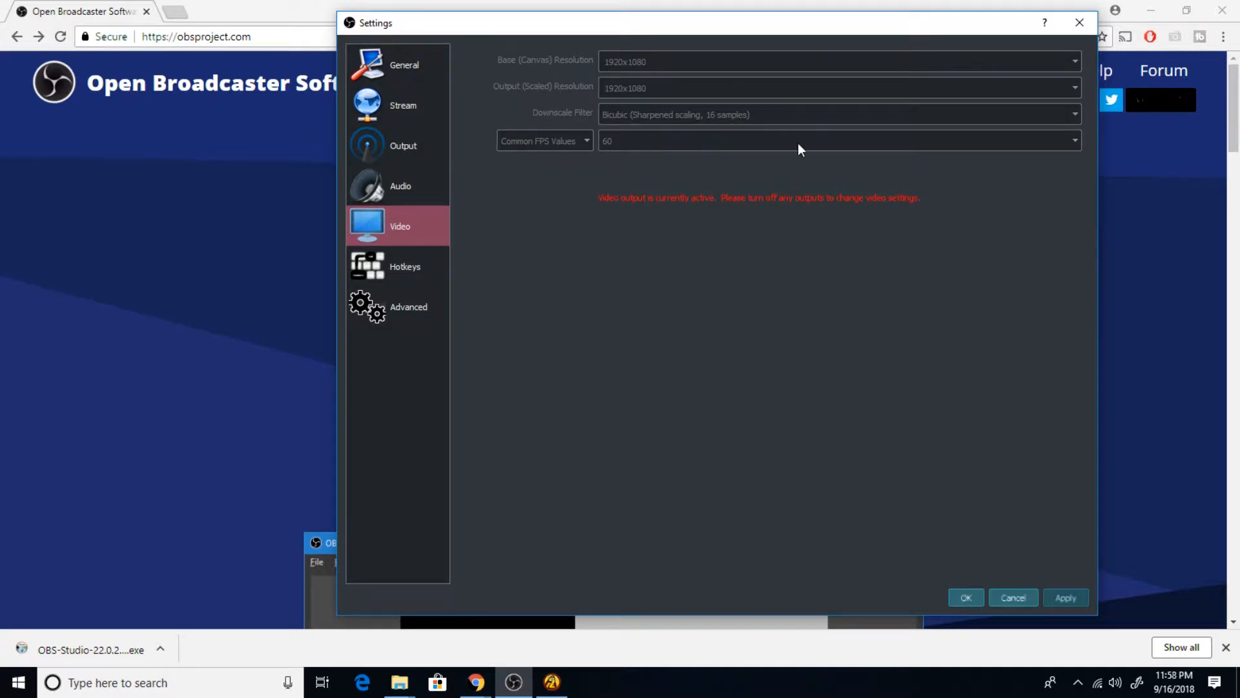
click(423, 273)
scroll(661, 340, down, 5)
scroll(662, 340, up, 5)
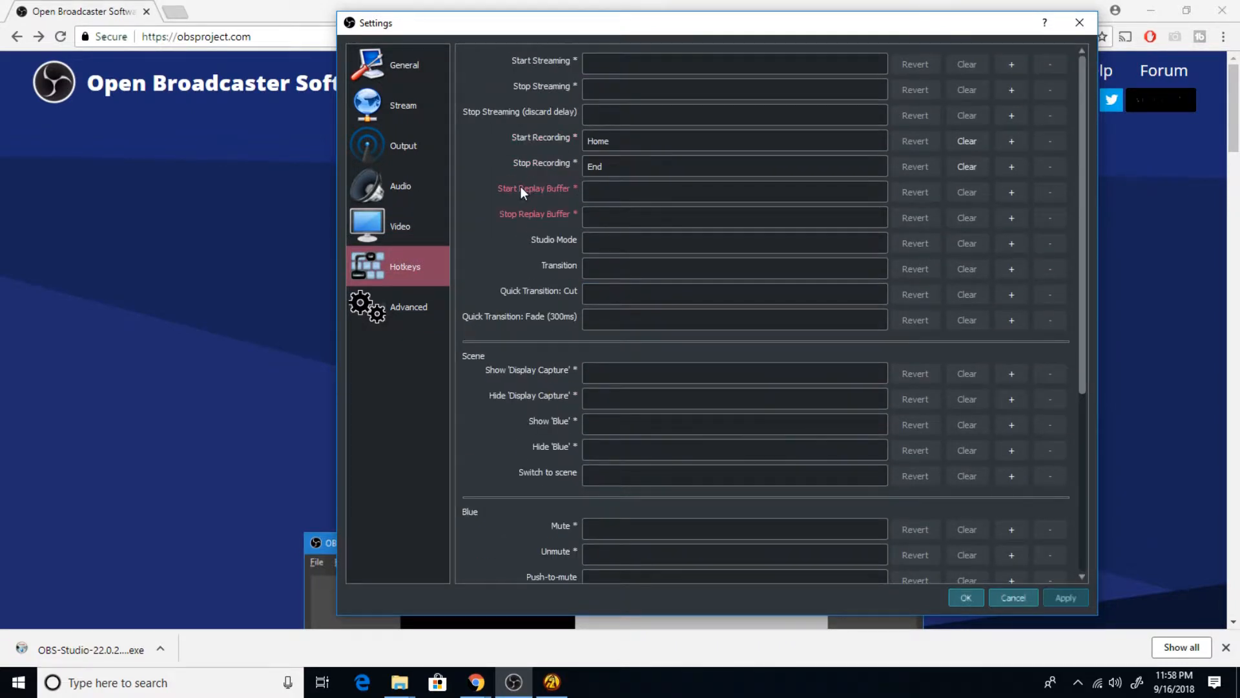
Try assigning K and Backspace as the Start Streaming hotkey
mouse_move(548, 155)
click(609, 62)
key(k)
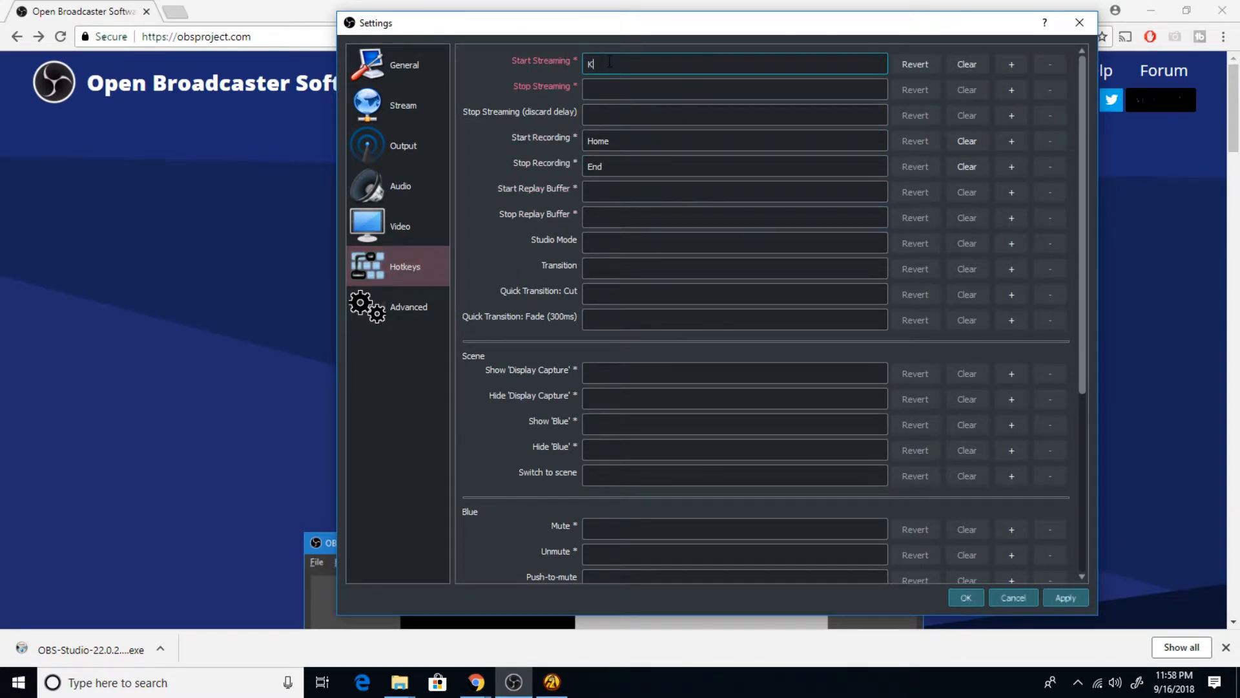
key(BackSpace)
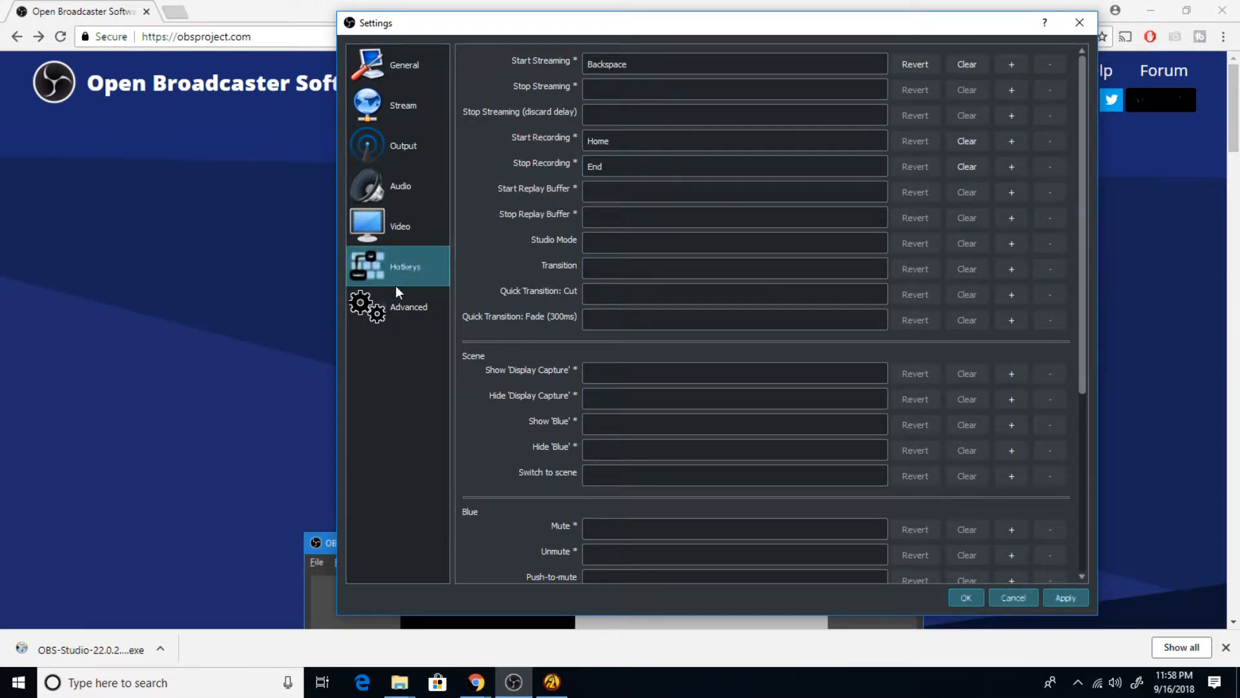
Look through the advanced settings and close the settings without saving
click(398, 308)
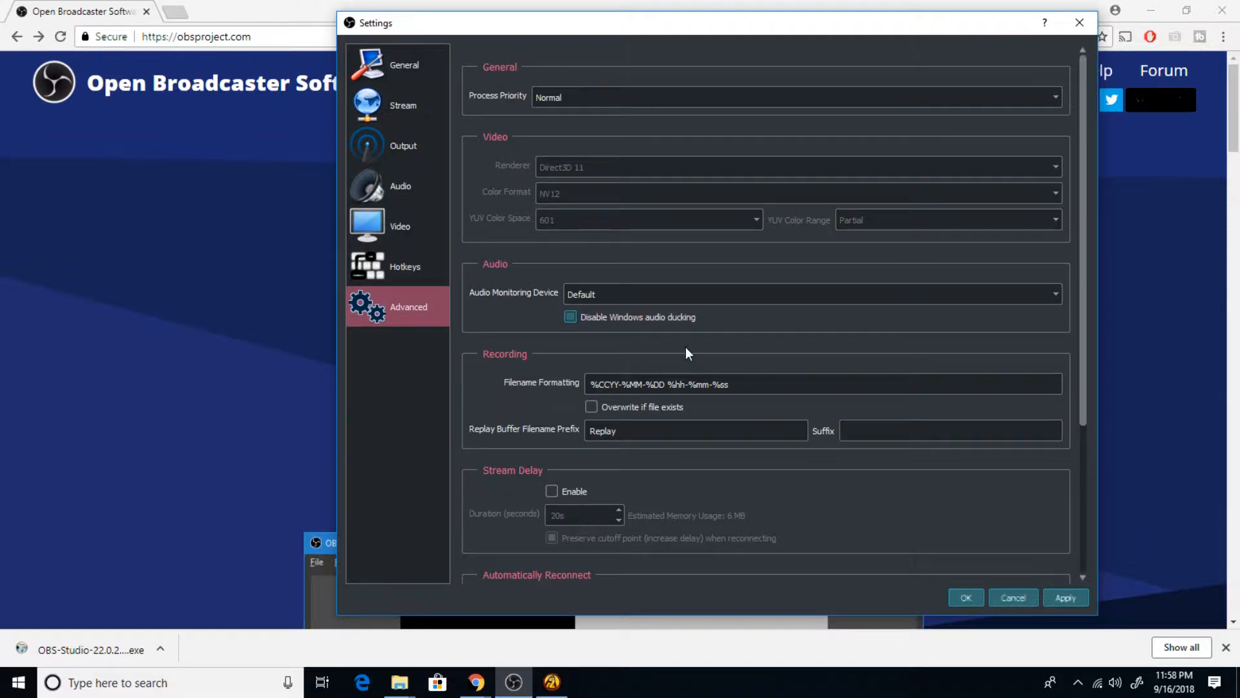
scroll(684, 347, down, 5)
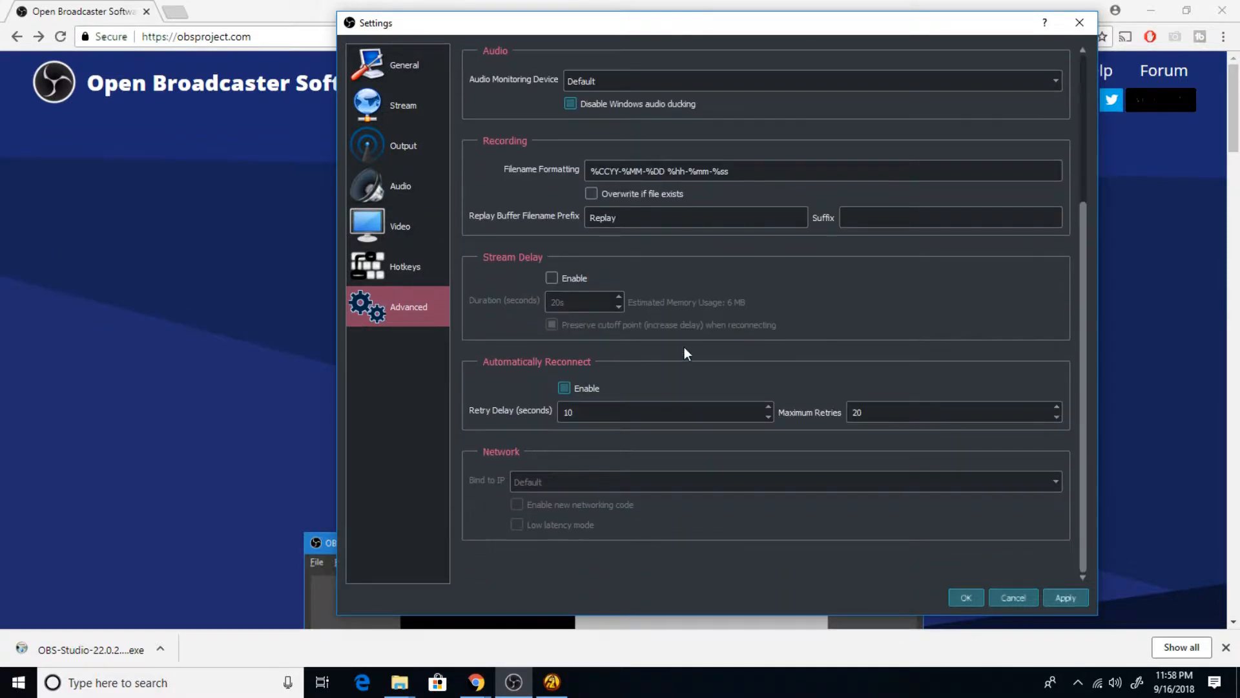
scroll(661, 468, up, 5)
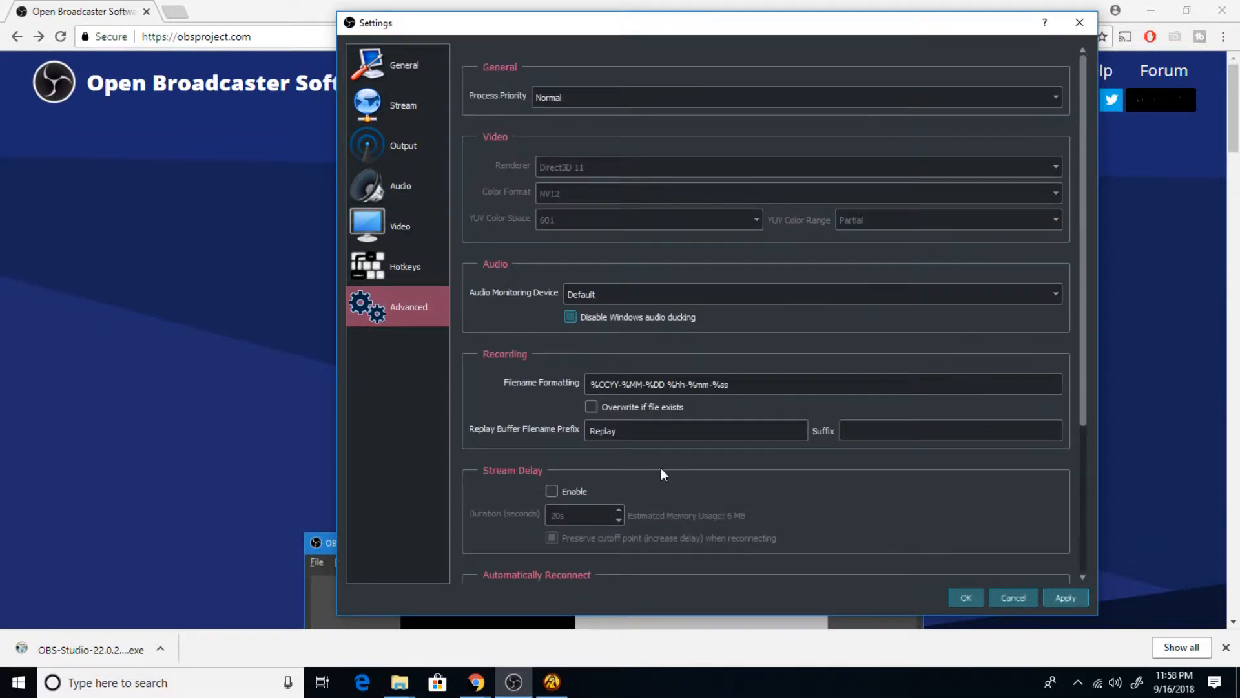
click(1001, 593)
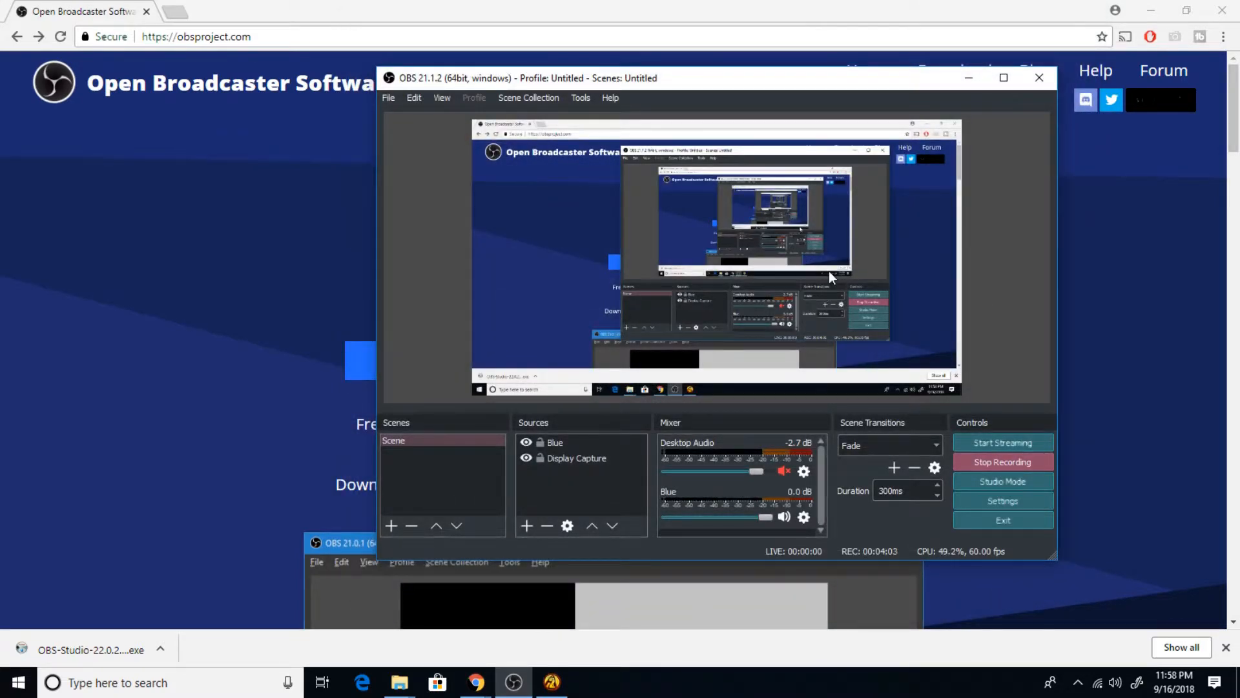
Raise the Desktop Audio volume to 0.0 dB in the mixer
drag(670, 73, 614, 50)
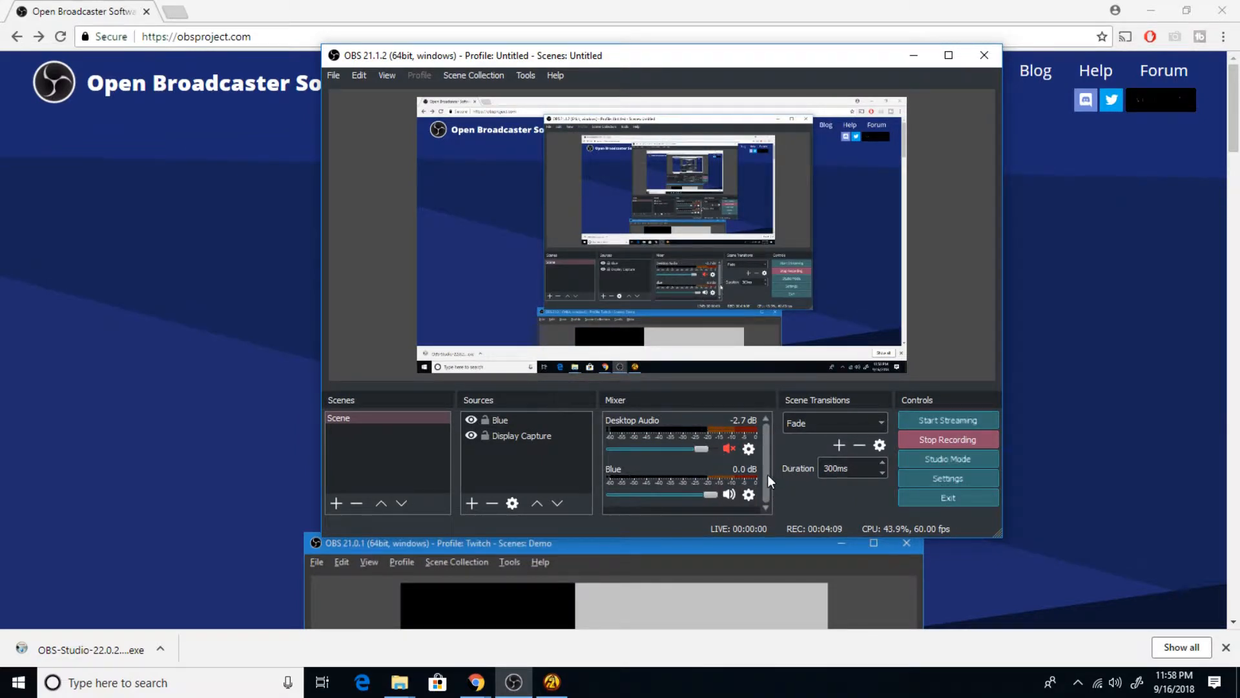
drag(696, 447, 724, 444)
click(729, 449)
Look through the advanced audio properties of the Blue microphone and the other audio sources
click(746, 450)
click(748, 494)
click(748, 495)
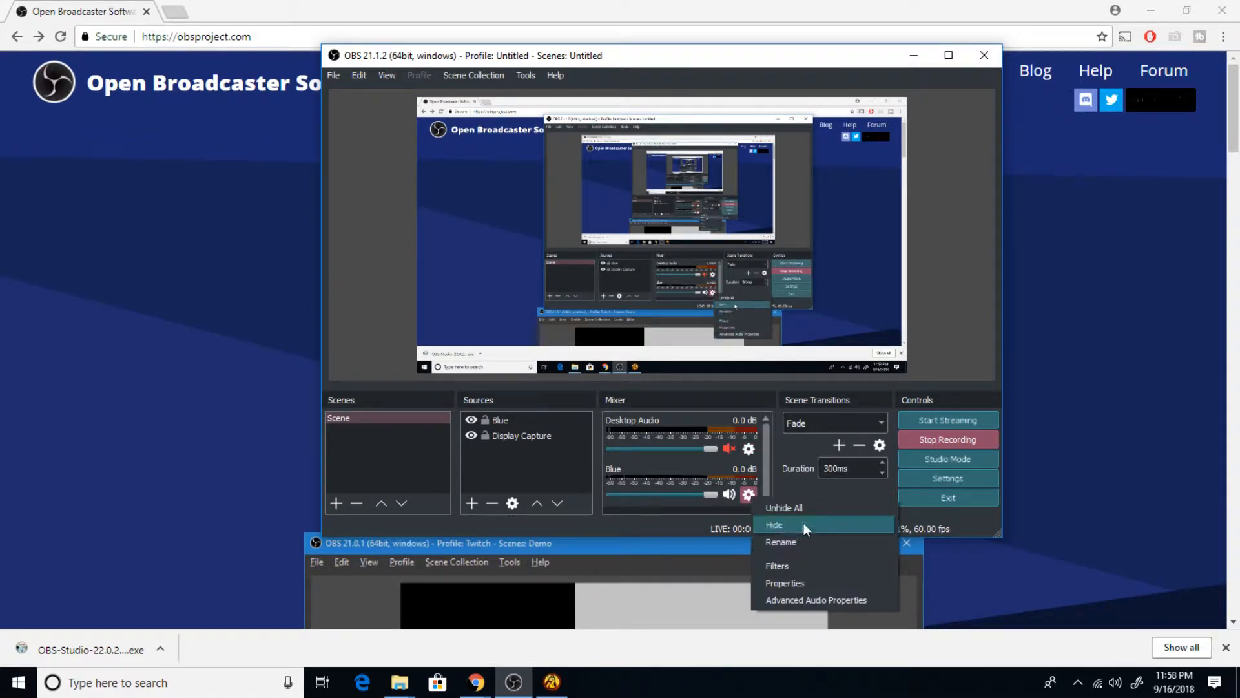
click(819, 602)
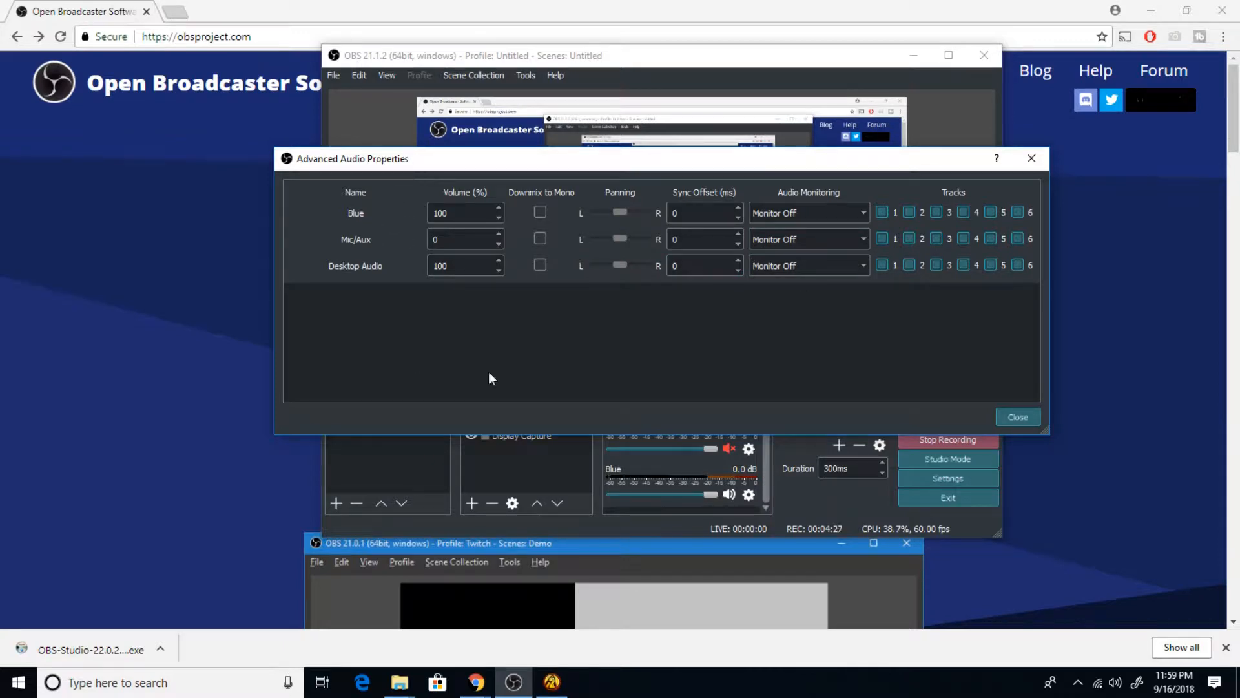
click(1031, 159)
Choose Microphone (Blue Snowball) as the device for the Blue audio source and confirm its properties
click(749, 494)
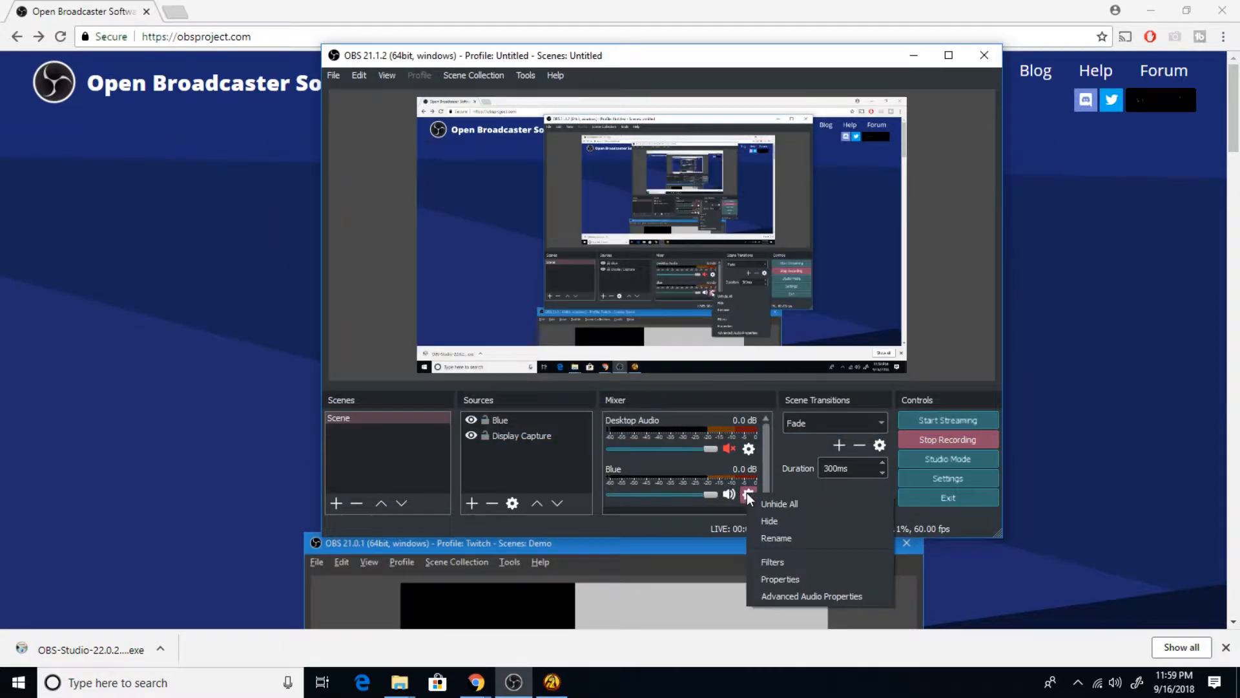
click(804, 577)
click(520, 397)
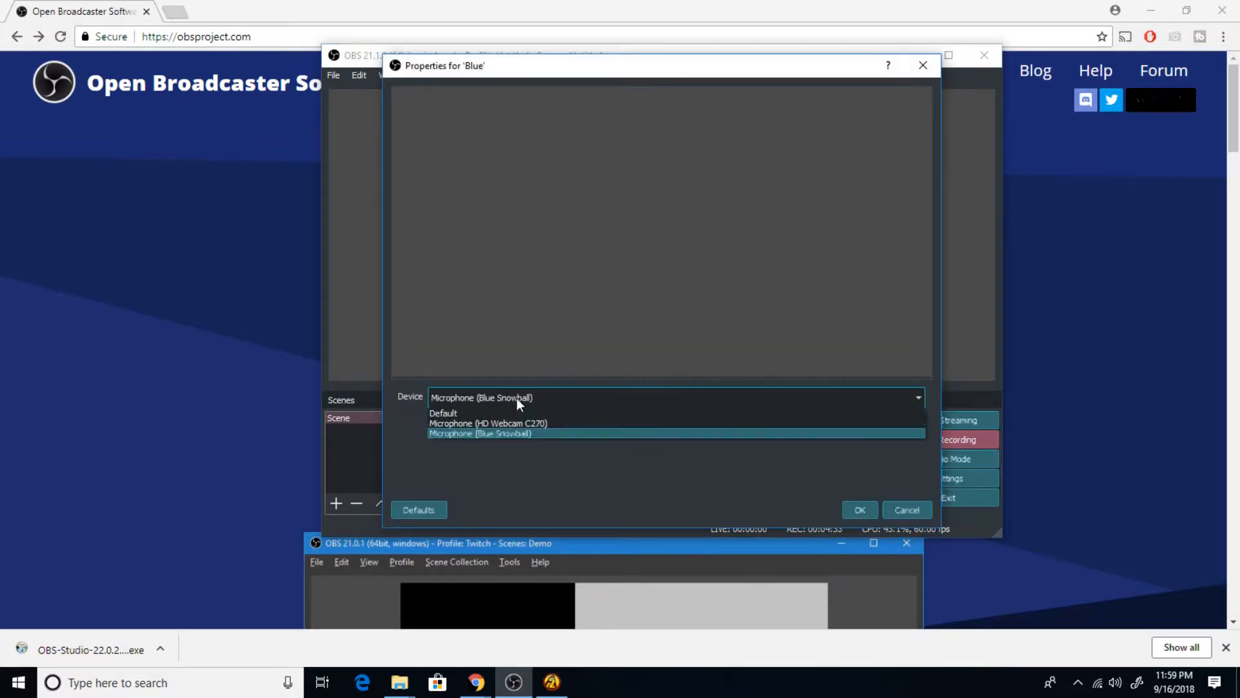
click(509, 430)
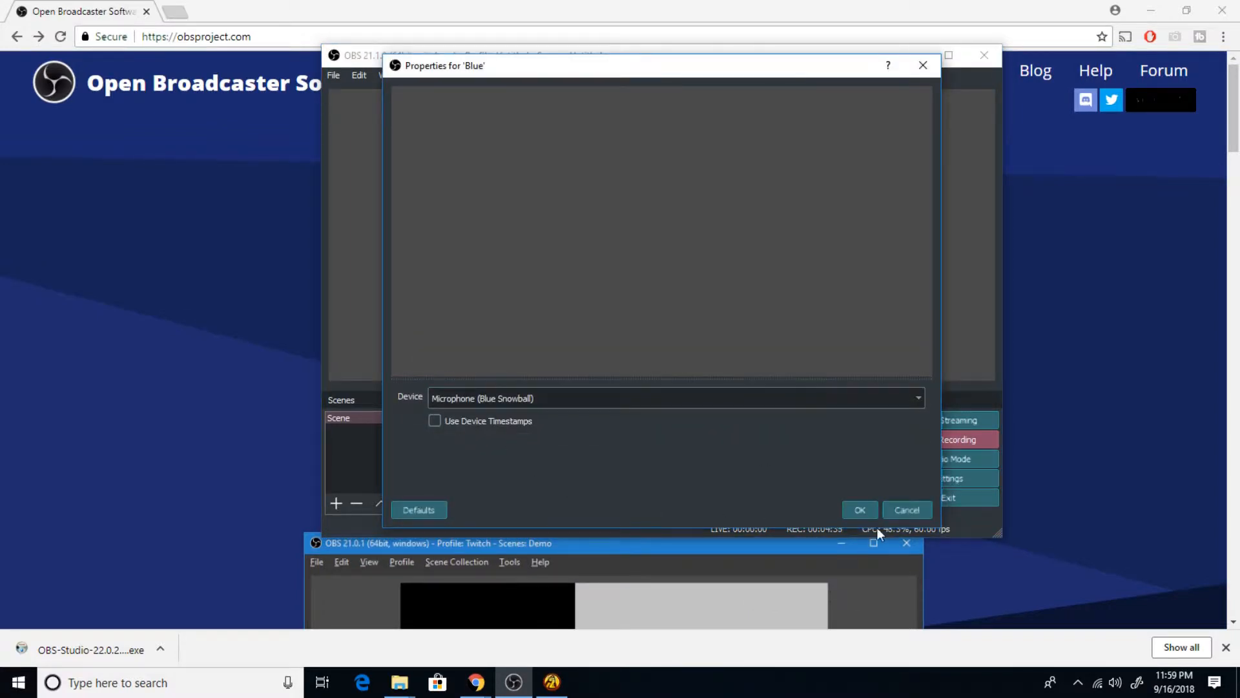
click(859, 511)
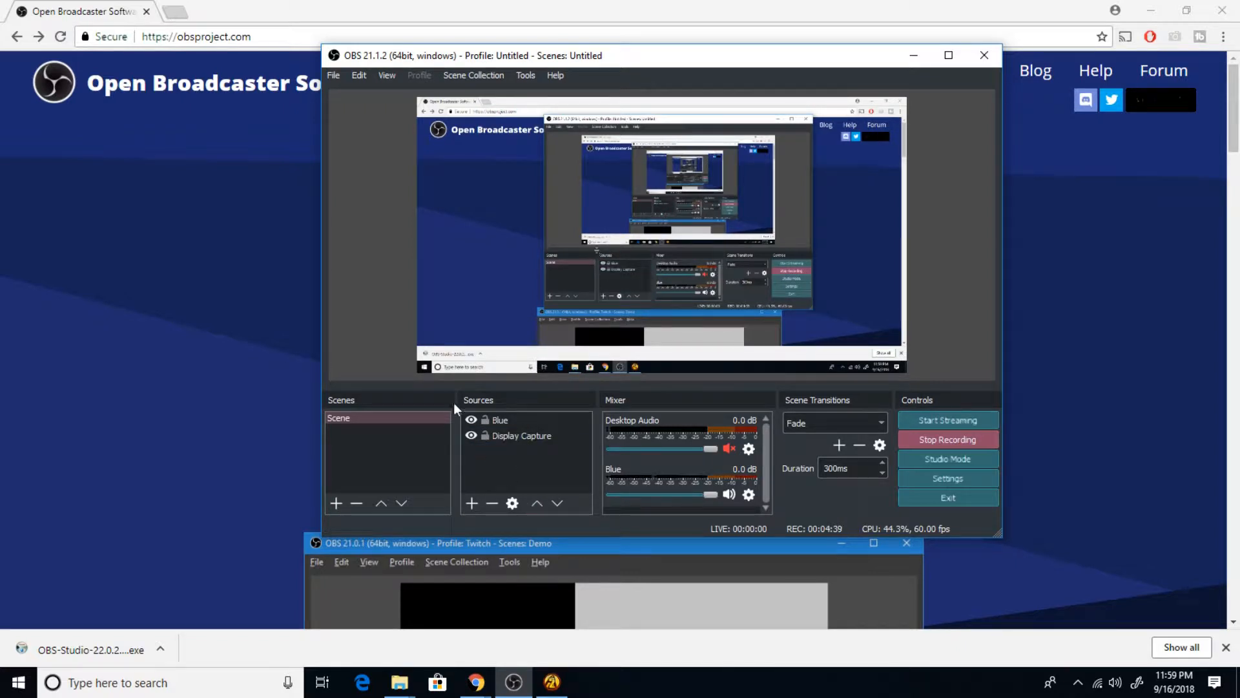
View the Blue source's properties from the source list and close them without saving
click(498, 420)
right_click(498, 420)
click(513, 409)
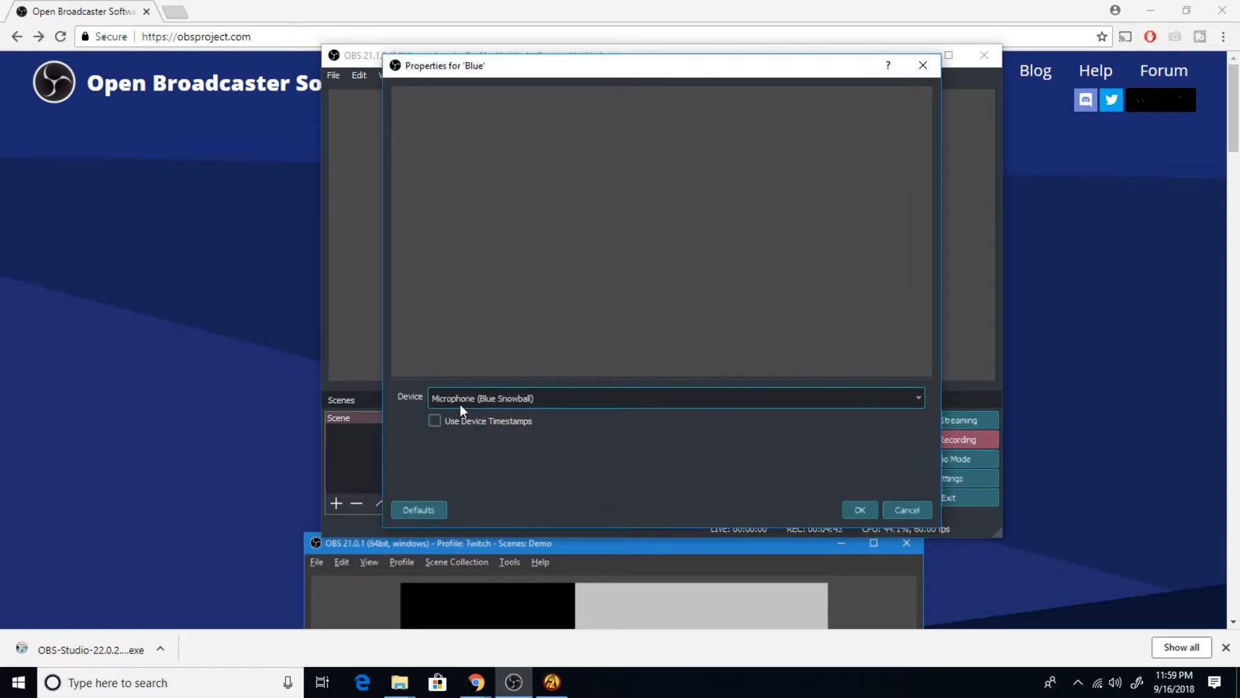
click(904, 509)
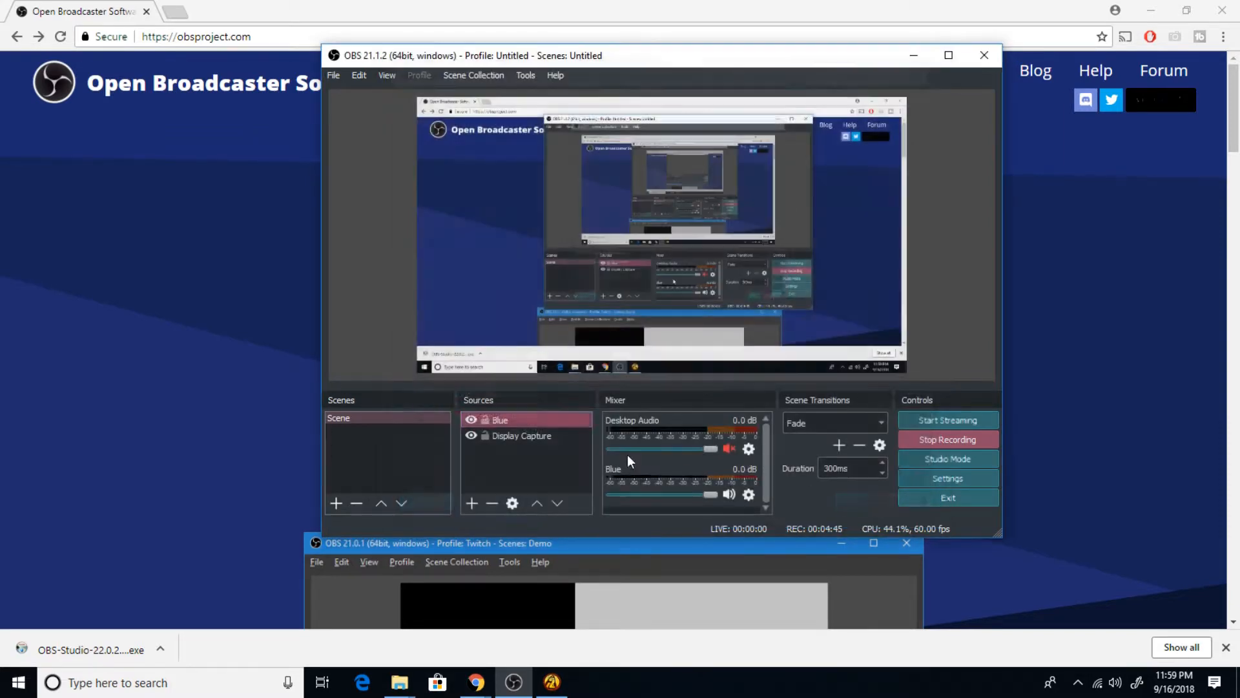
Check the Display Capture source's display choices and its Capture Cursor option, leaving cursor capture enabled
click(523, 437)
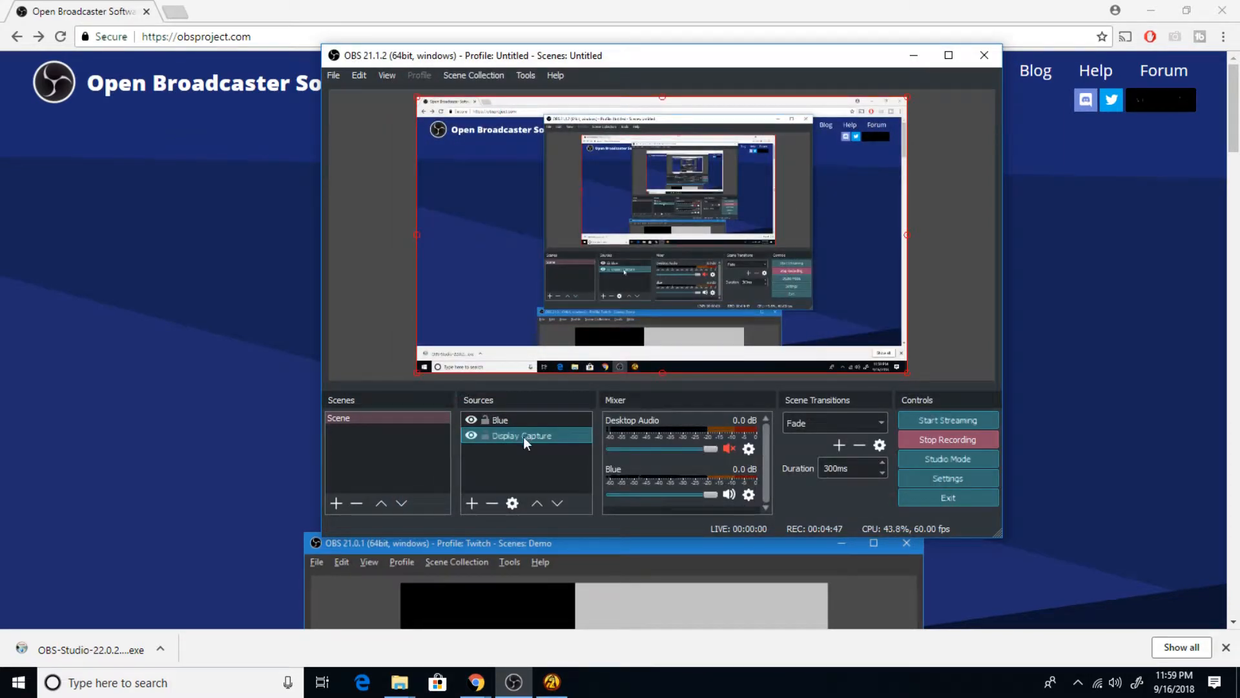
right_click(522, 437)
click(530, 427)
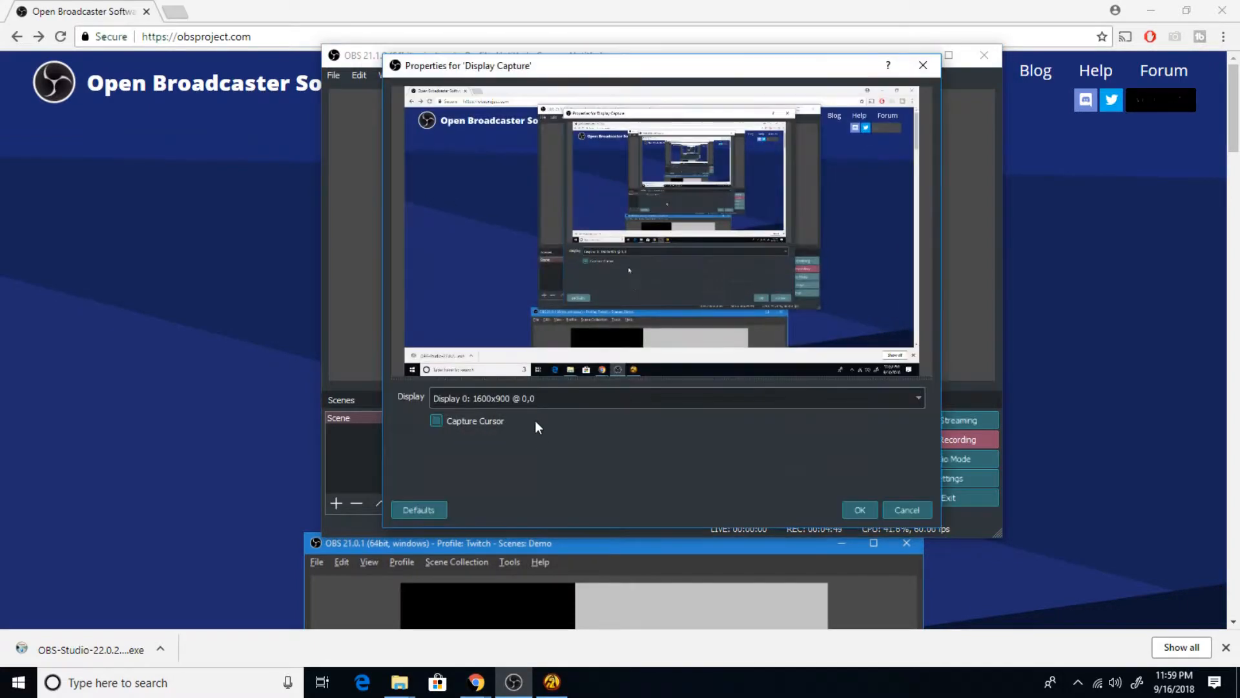
click(540, 397)
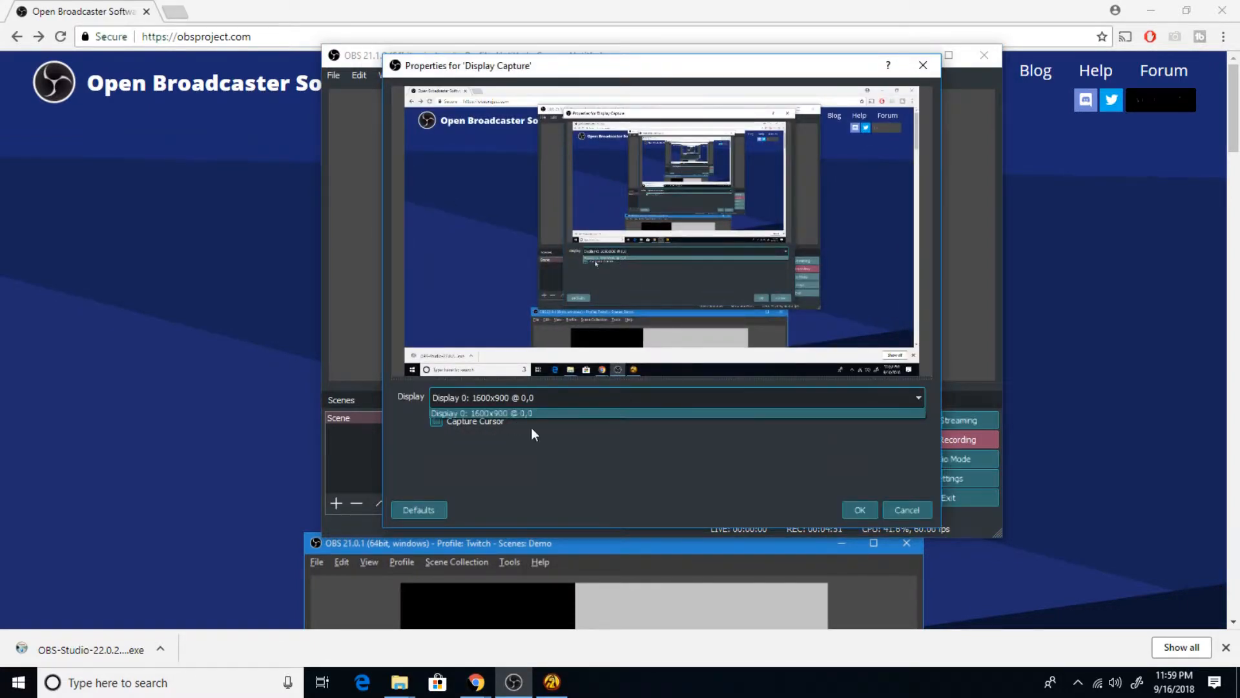
click(523, 491)
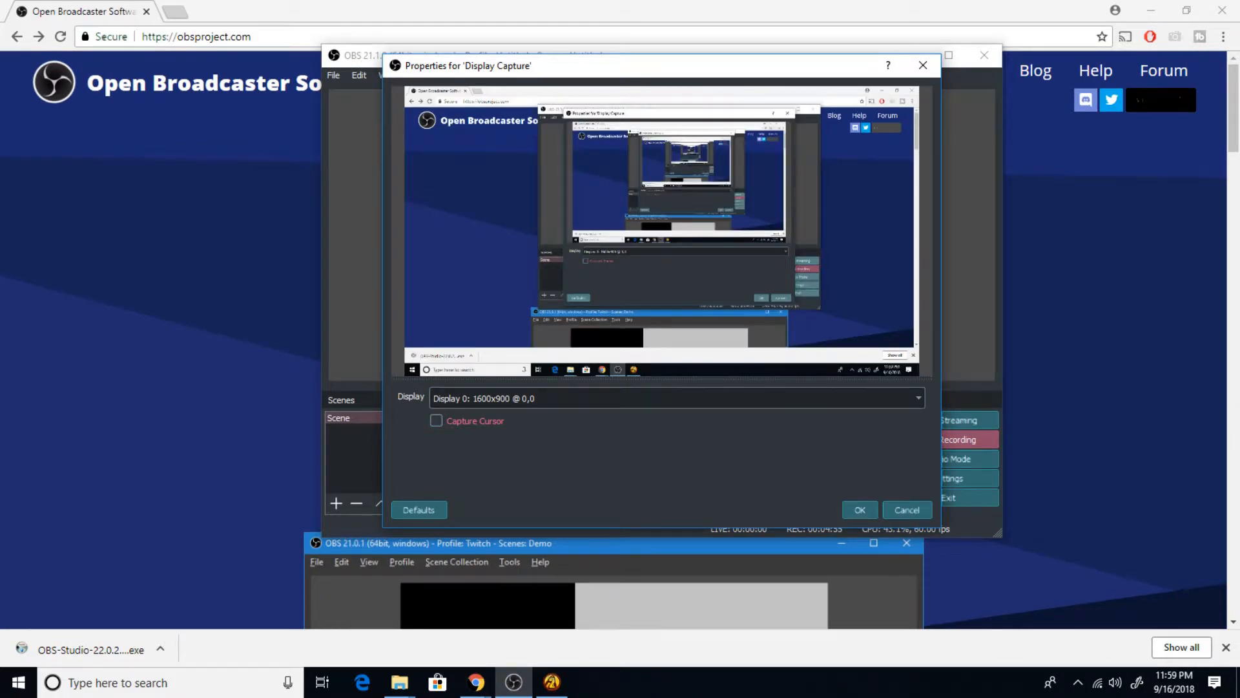
click(436, 420)
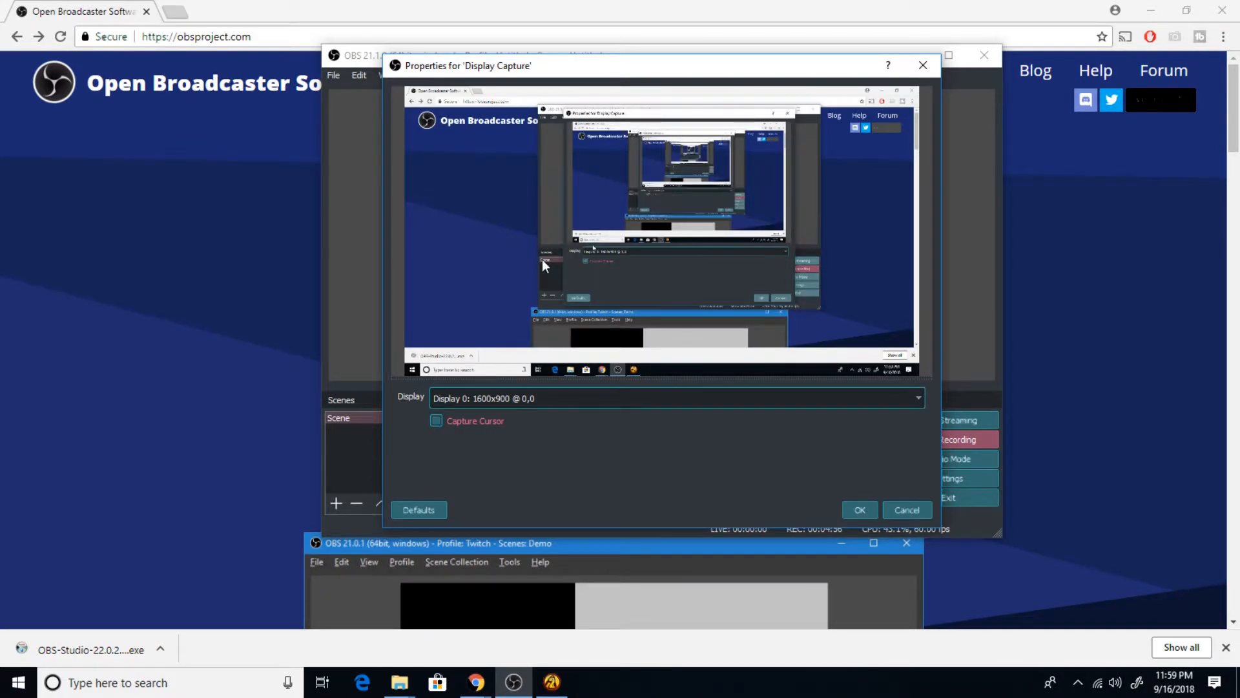
click(861, 511)
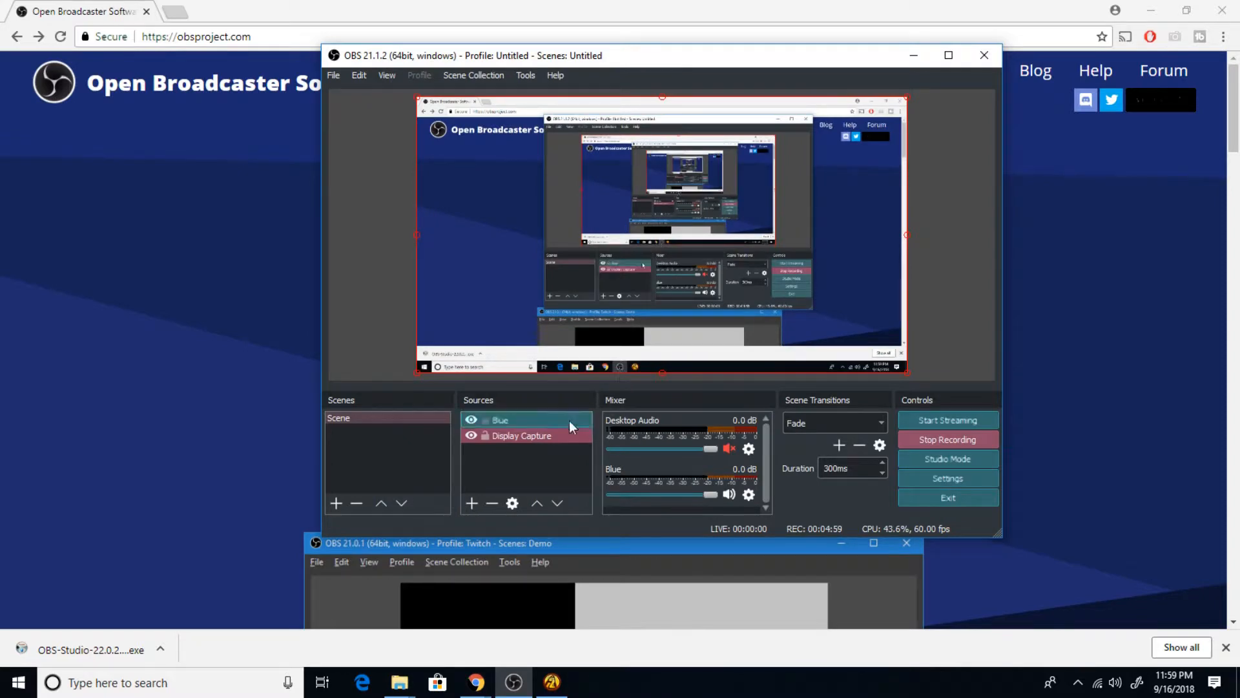
Add a new Image source to the scene under the default name Image
right_click(536, 475)
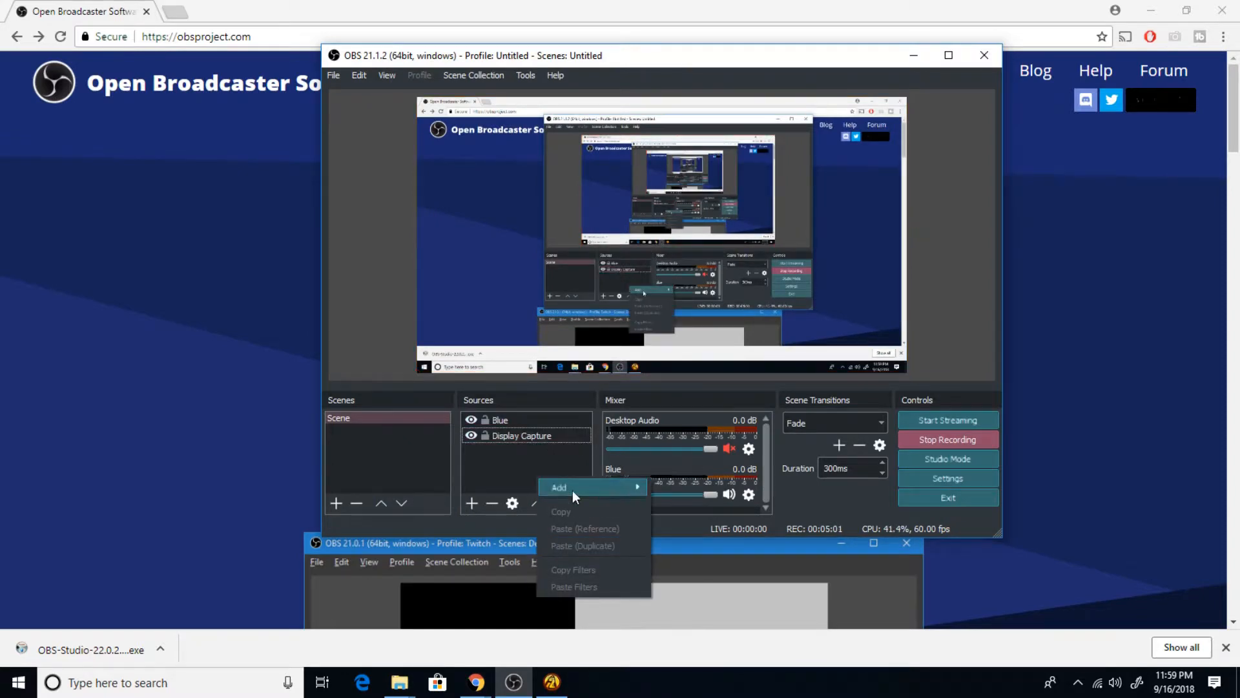
mouse_move(572, 490)
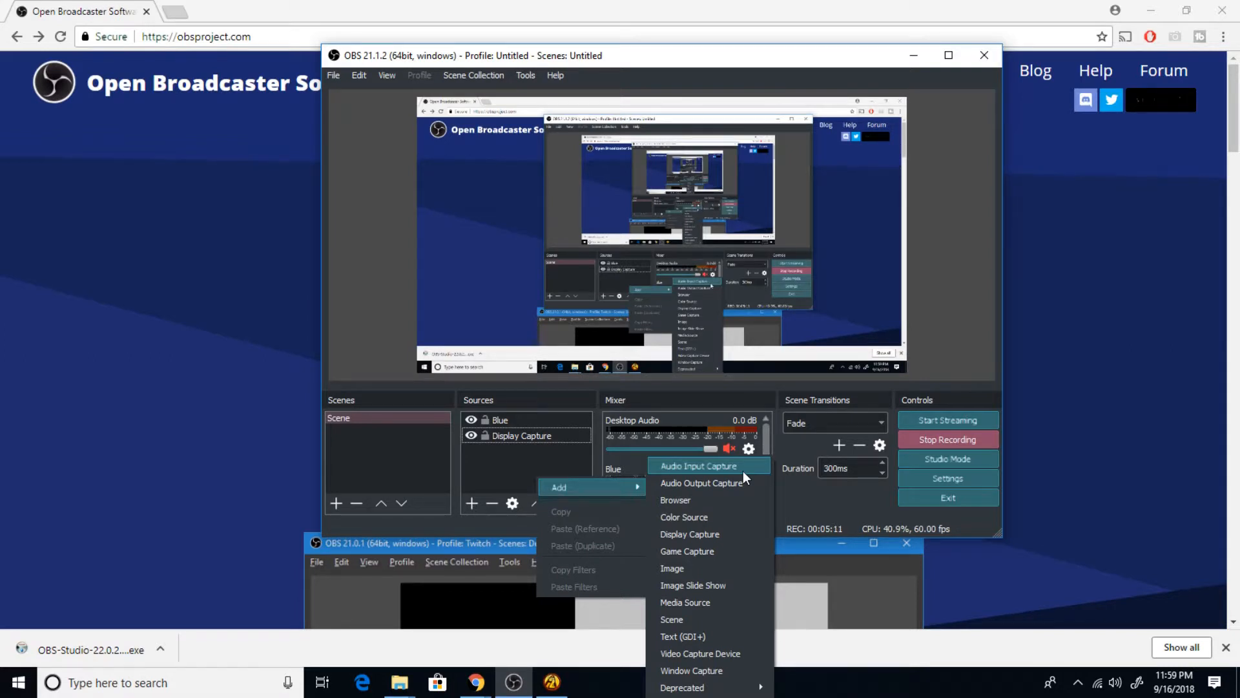
click(727, 568)
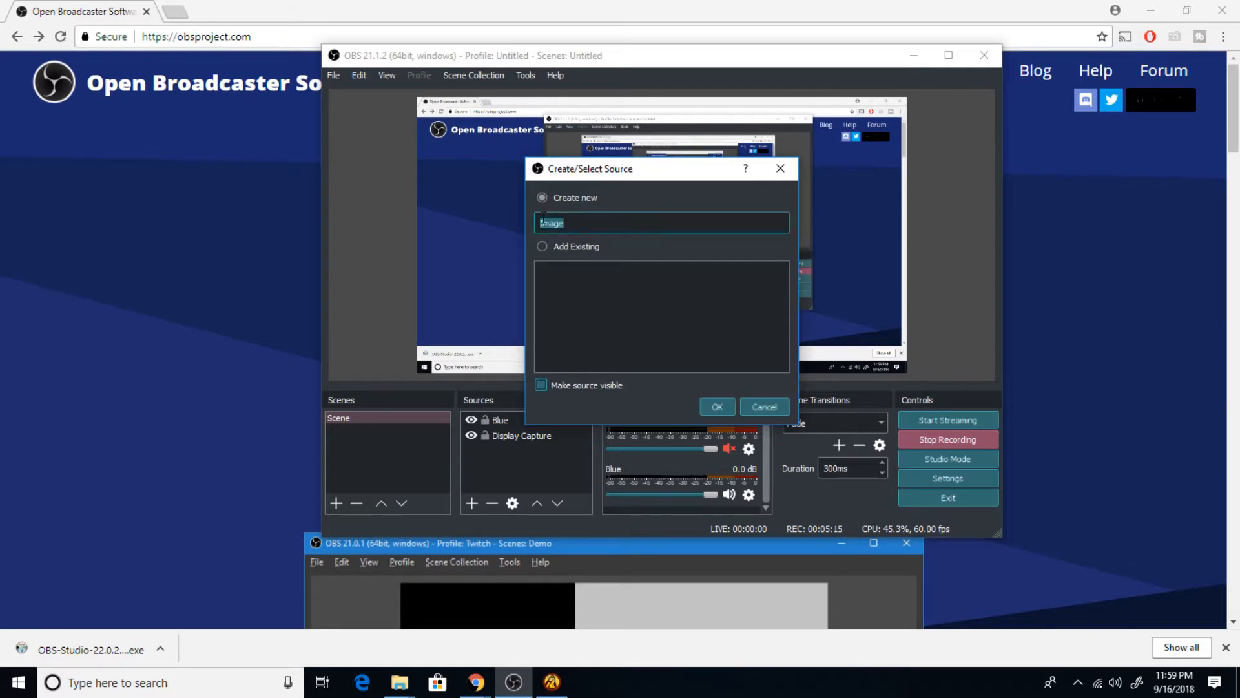
click(710, 405)
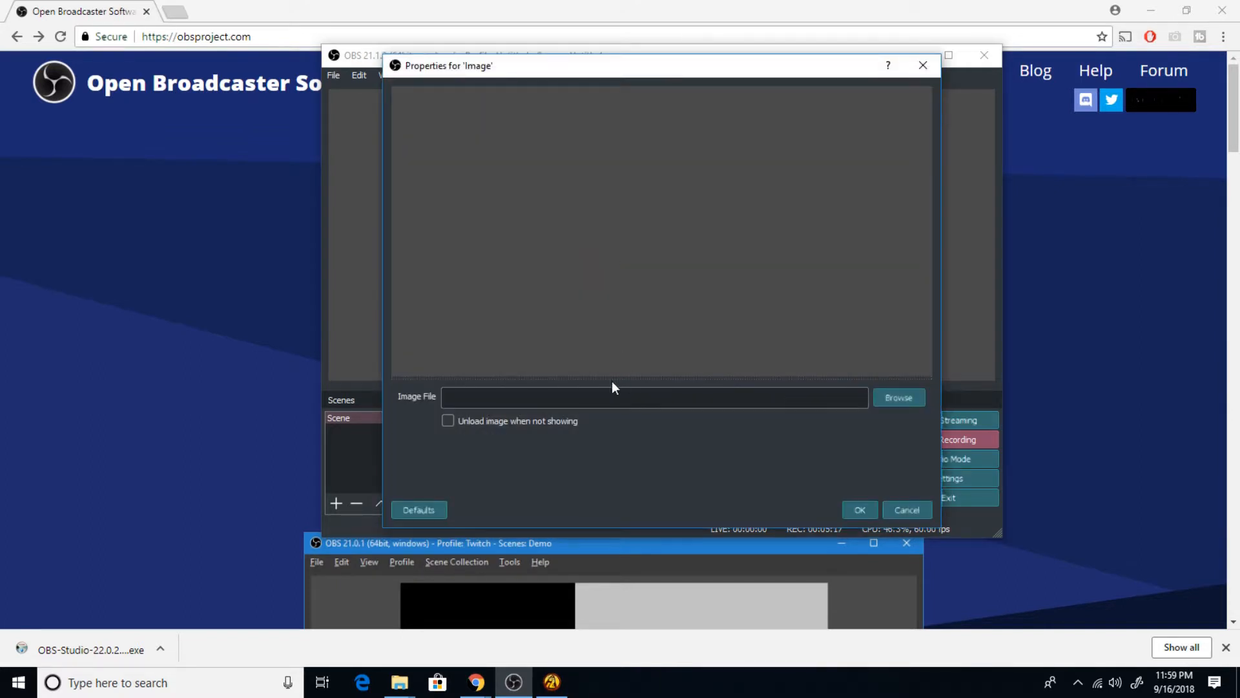
Load the Codepen-Tutorial picture from the Youtube Thumbnails folder into the Image source
click(899, 398)
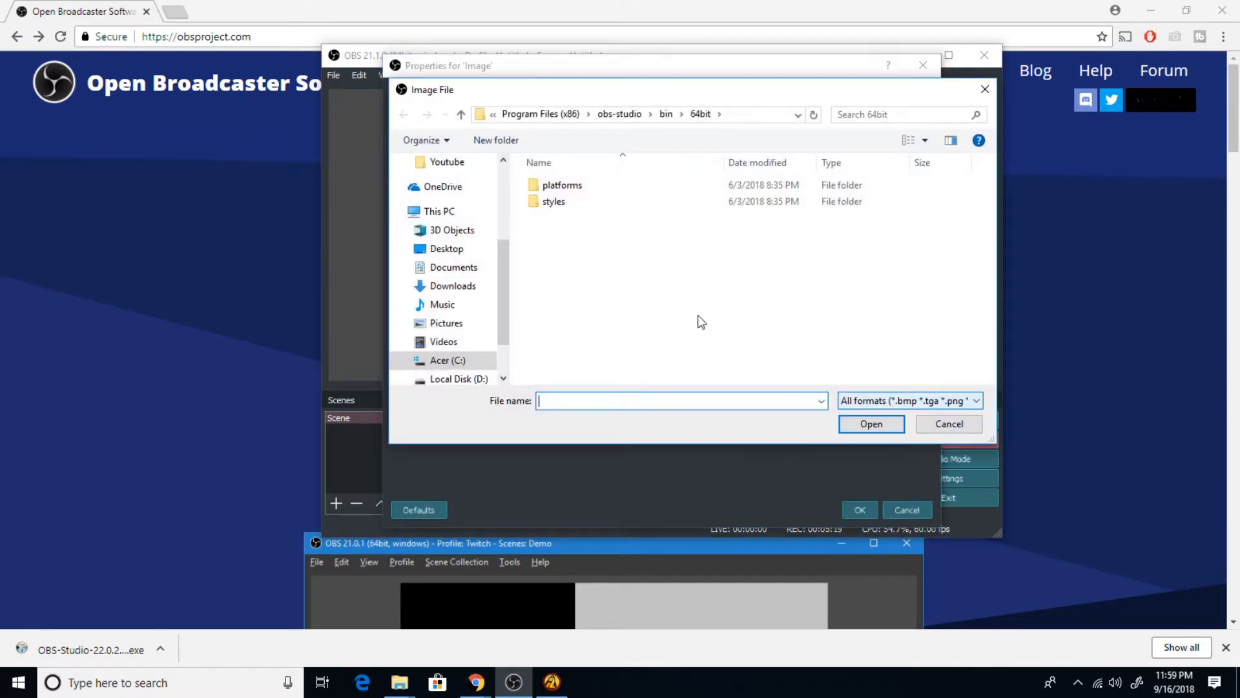
click(491, 165)
double_click(615, 216)
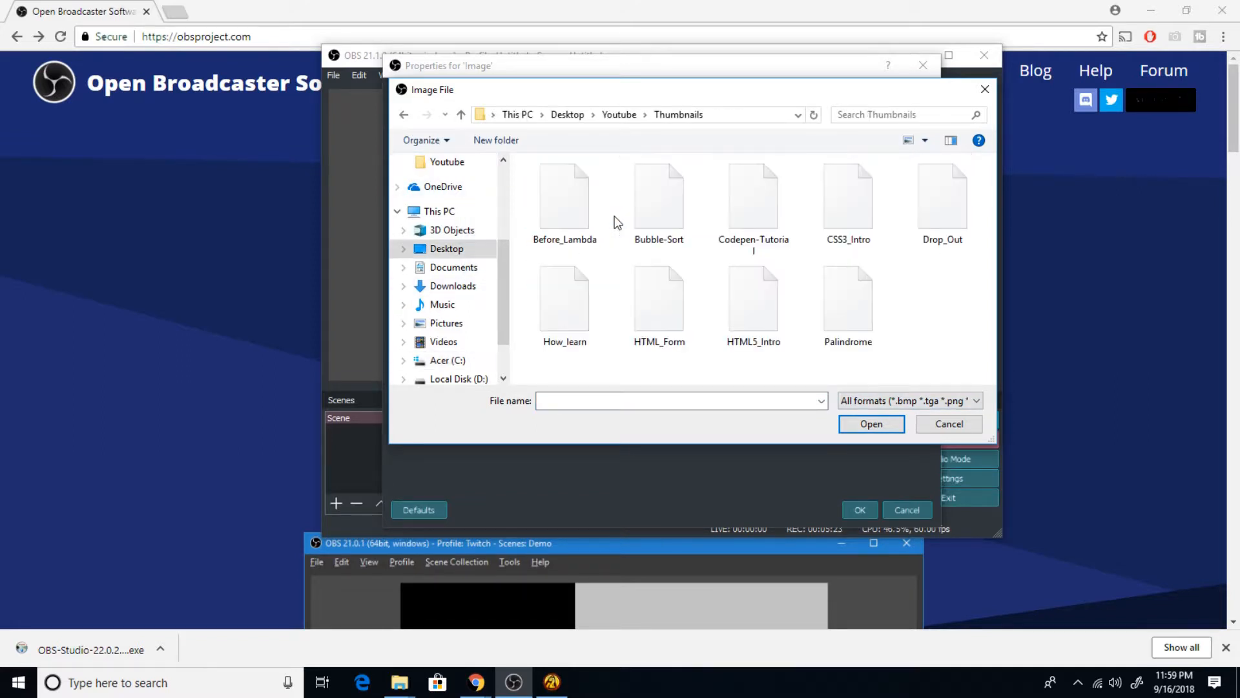
click(662, 212)
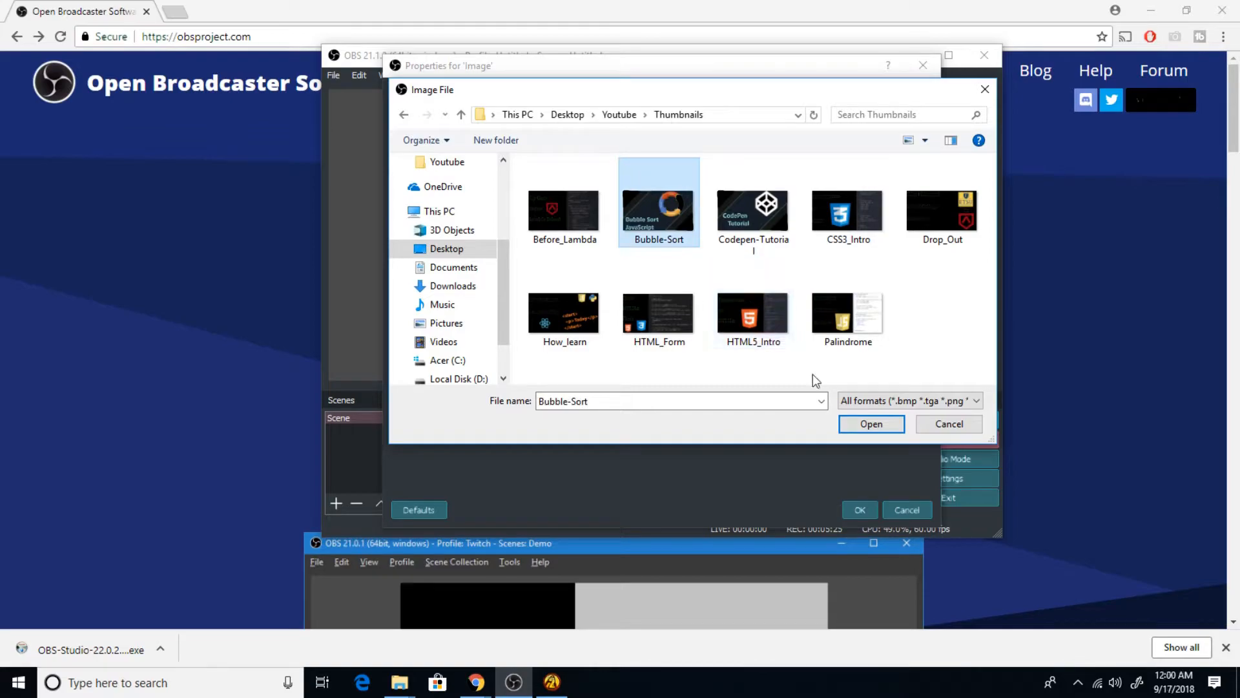
click(755, 216)
click(867, 425)
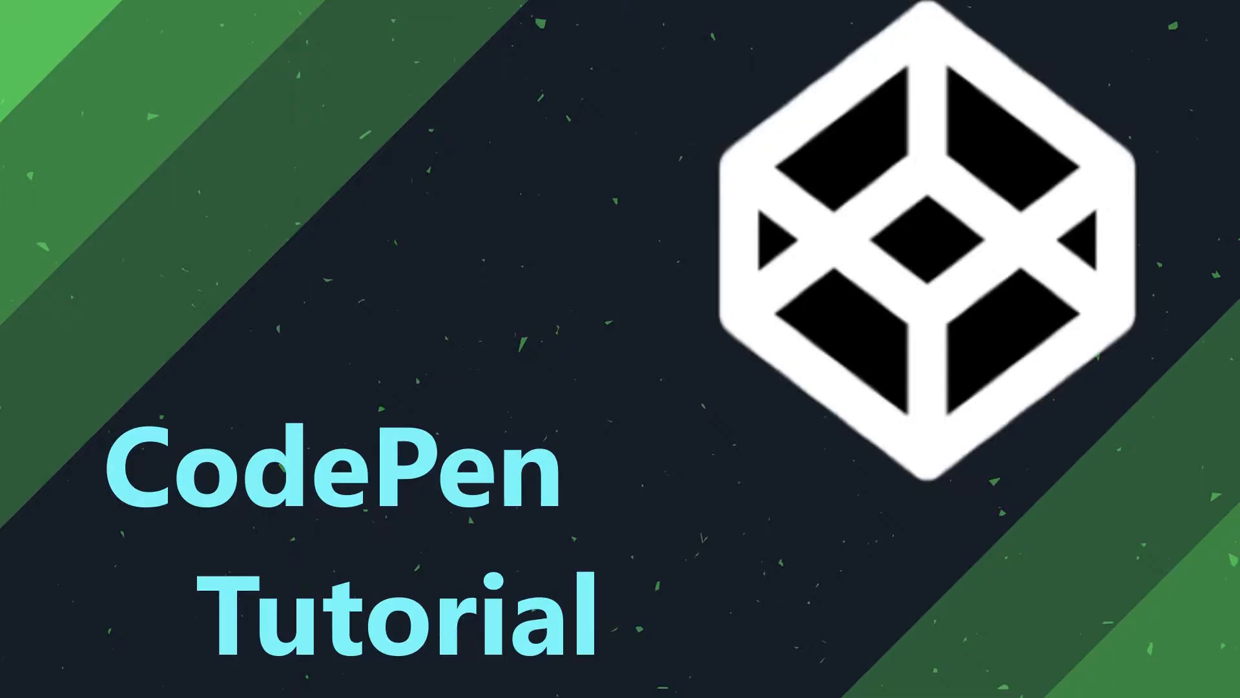
Shrink the CodePen image to a little over a third of the canvas width and place it in the lower-left corner
drag(417, 97, 520, 209)
drag(661, 297, 619, 212)
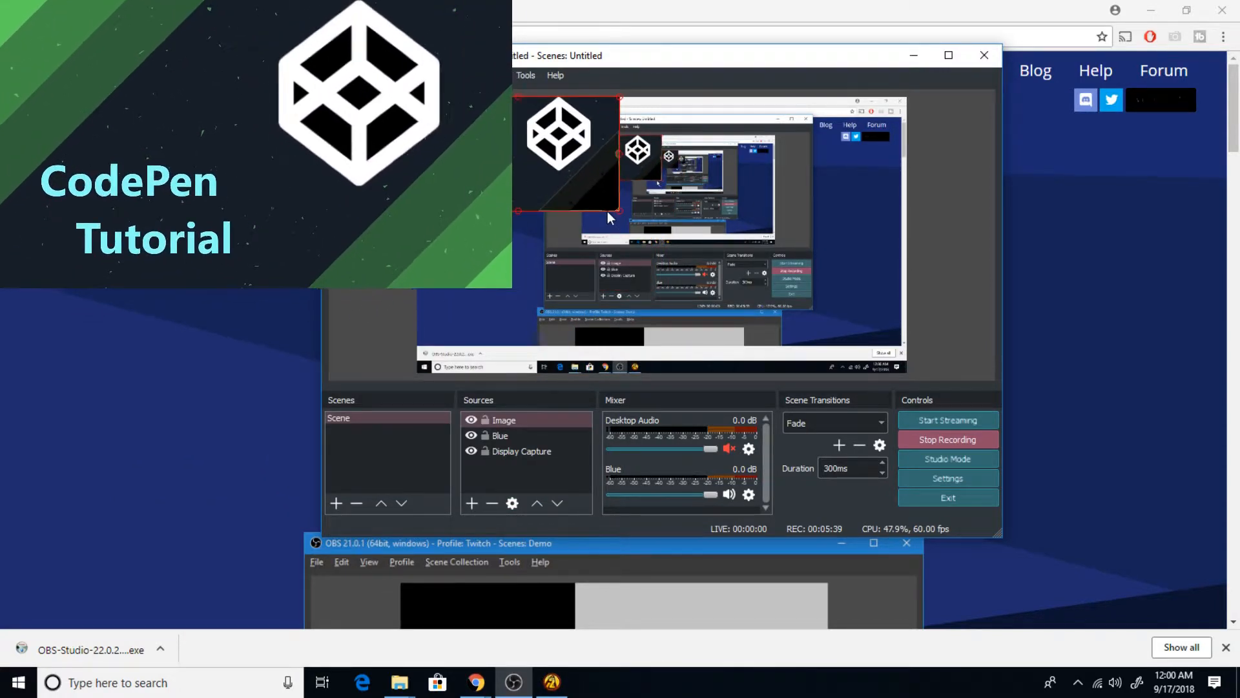
click(512, 272)
click(561, 156)
drag(589, 211, 562, 353)
drag(619, 262, 600, 273)
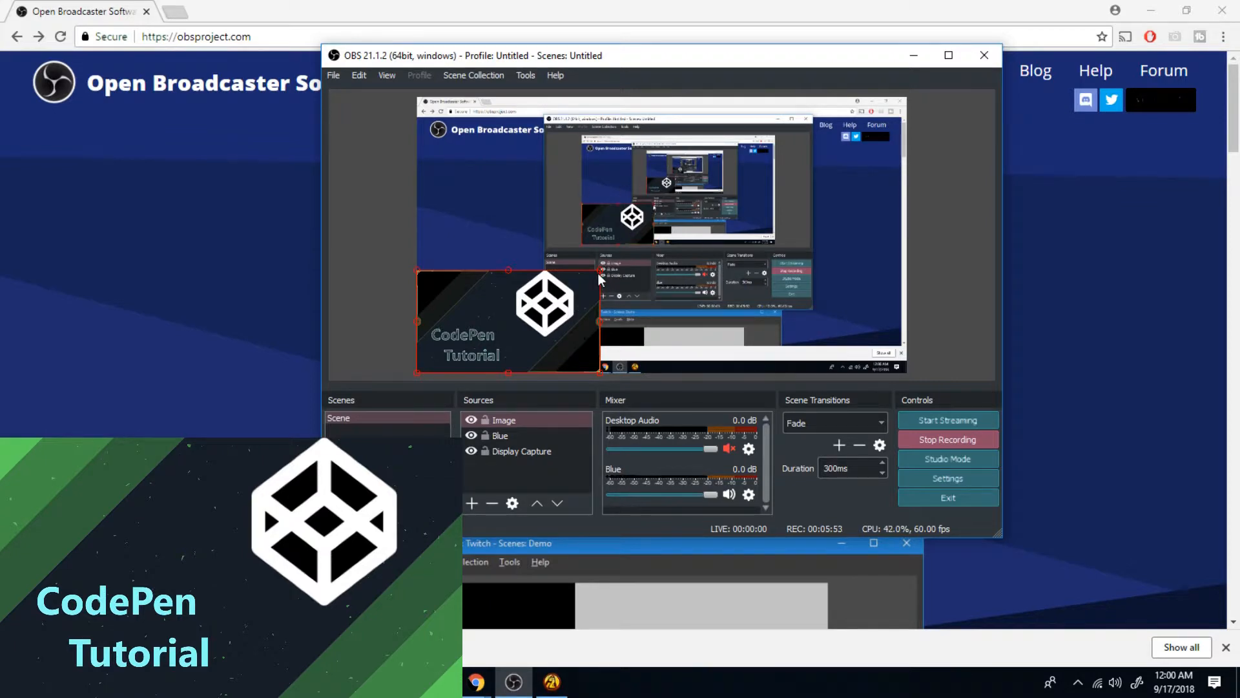
drag(599, 271, 602, 269)
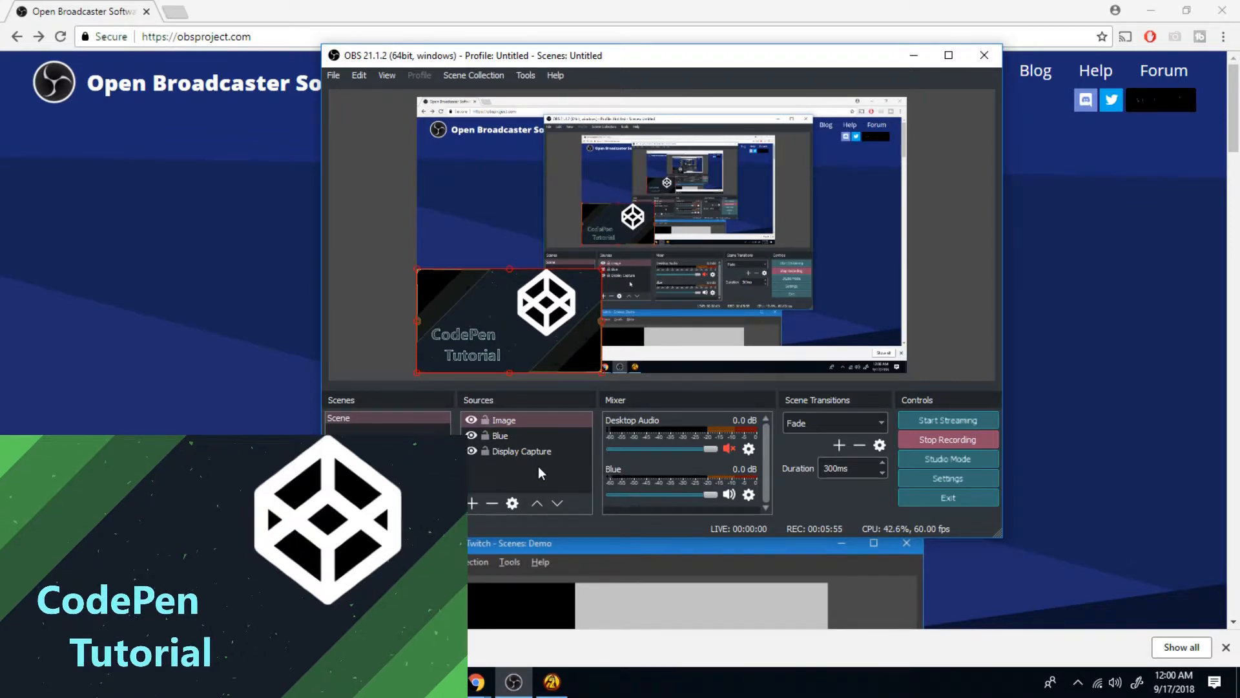
Add a new Browser source that shows youtube.com
right_click(513, 475)
mouse_move(536, 481)
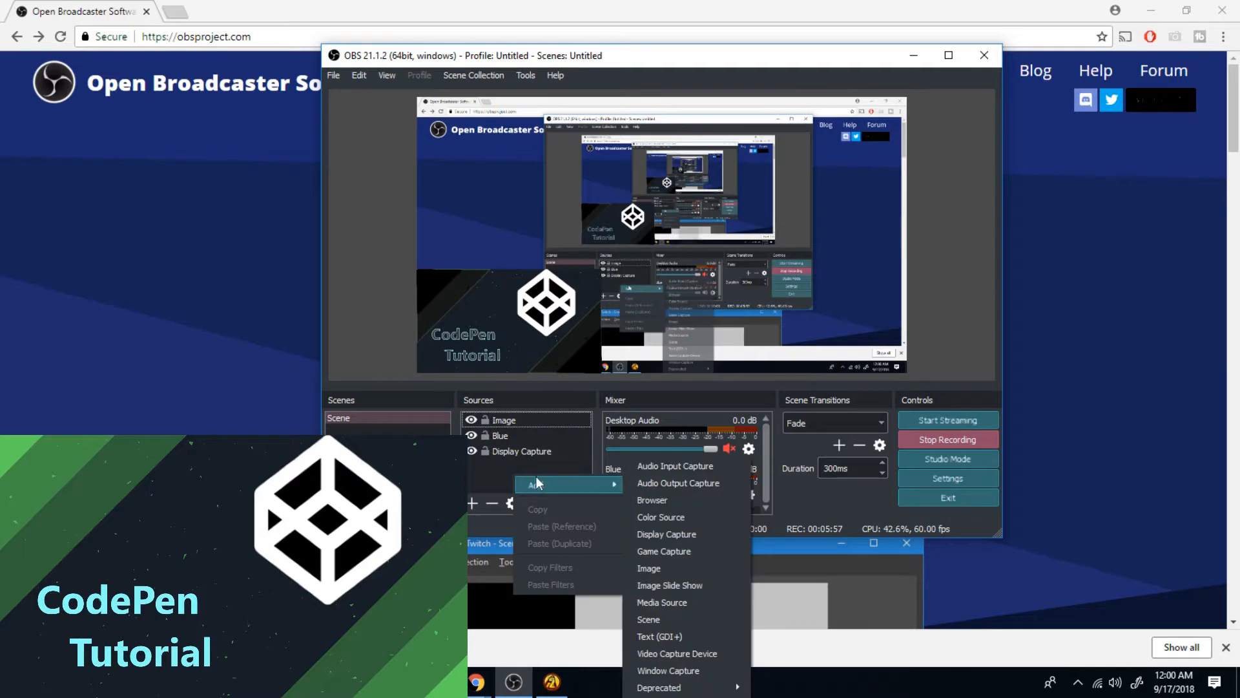
click(719, 502)
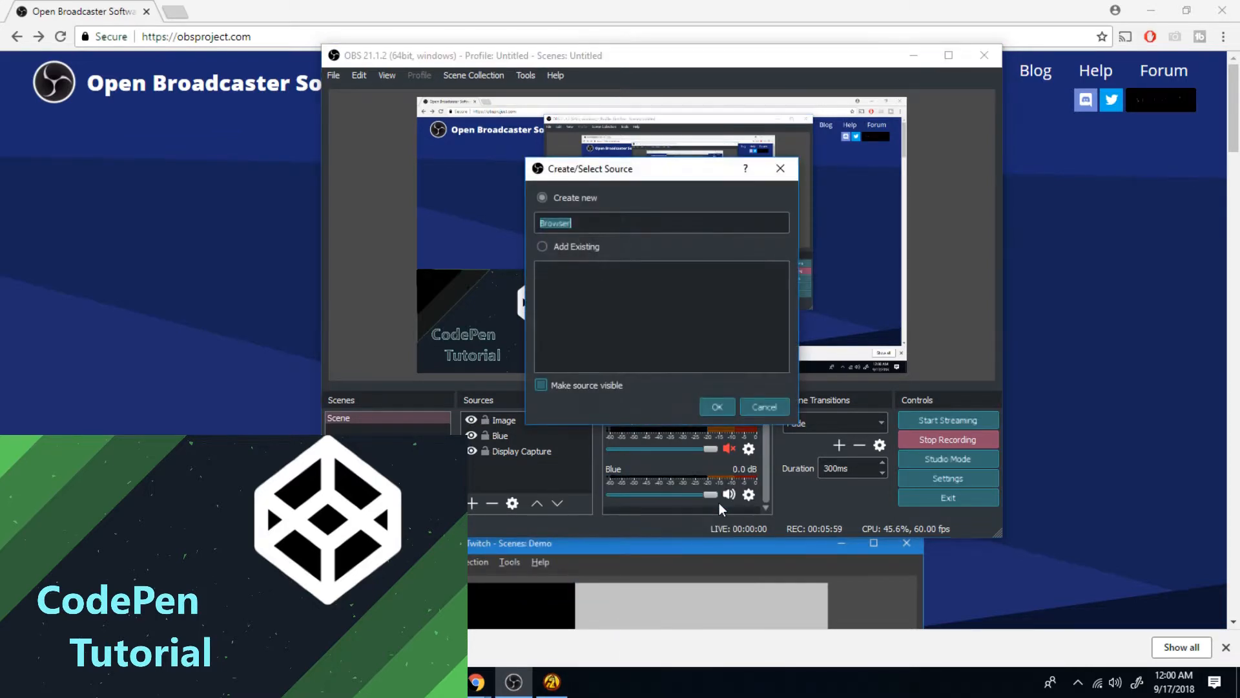
click(715, 407)
key(ctrl+a)
click(548, 368)
drag(542, 367, 515, 367)
text(youtube)
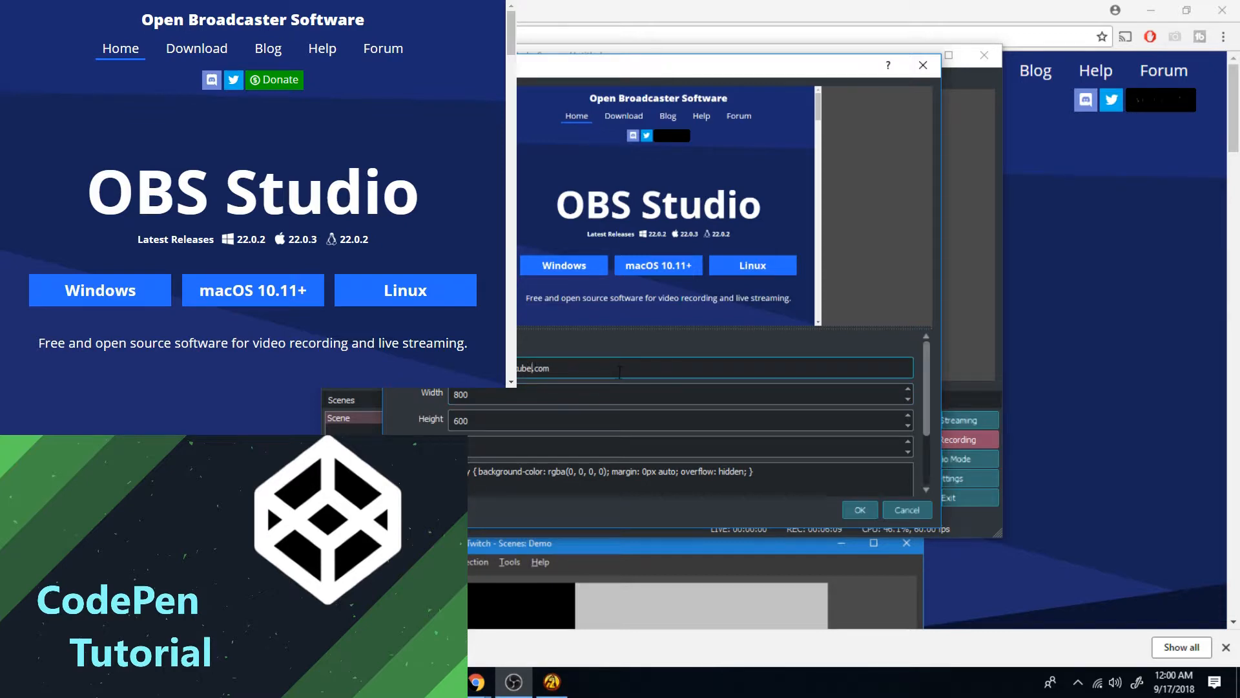
click(859, 509)
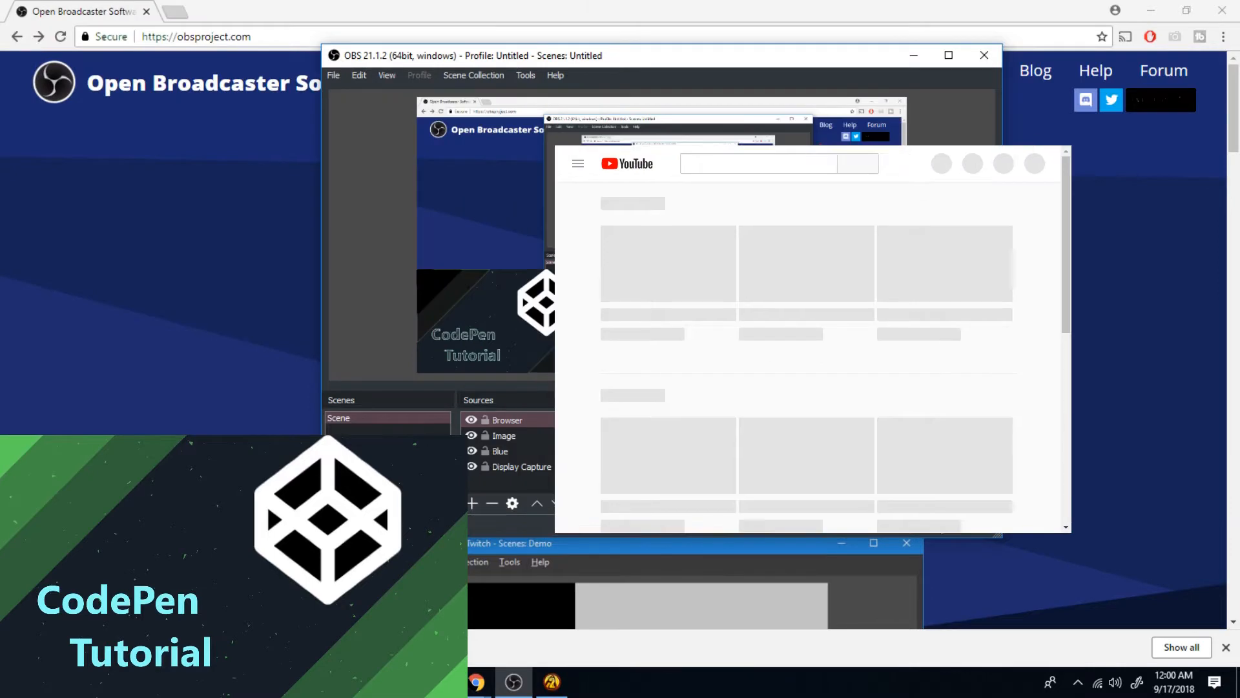
Scale down the YouTube browser source and place it in the upper-right corner of the canvas
drag(737, 232, 788, 281)
drag(689, 209, 715, 224)
drag(805, 315, 820, 188)
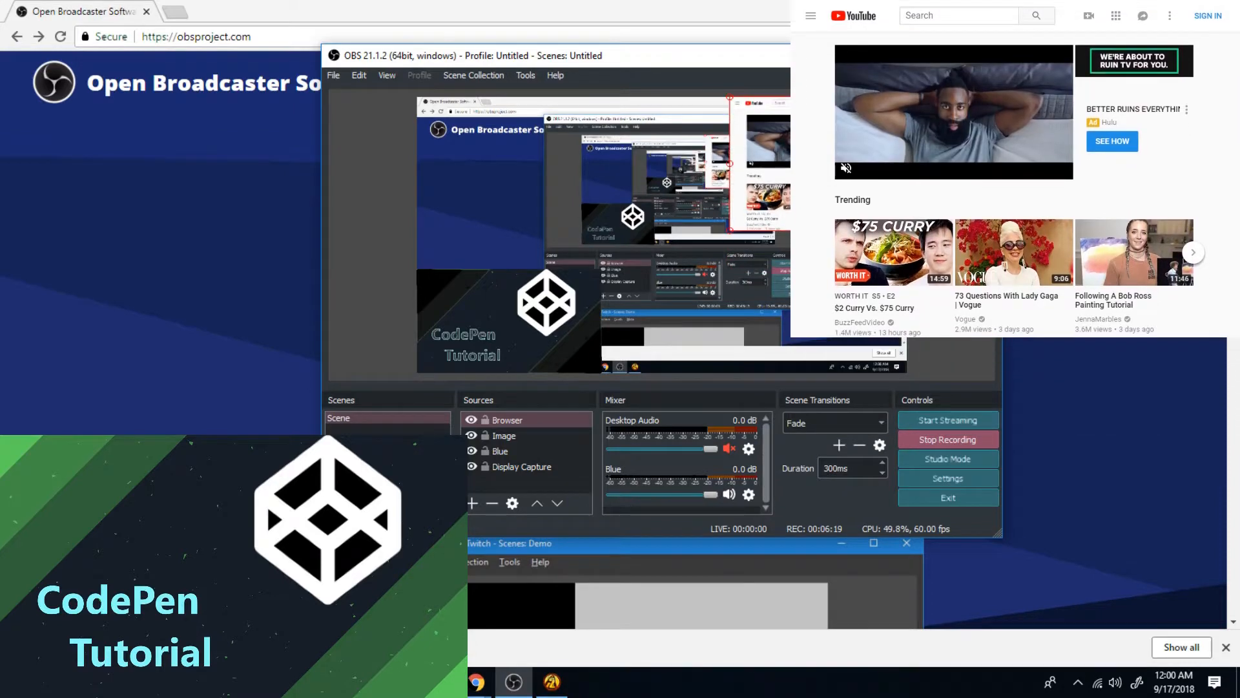
drag(731, 229, 757, 214)
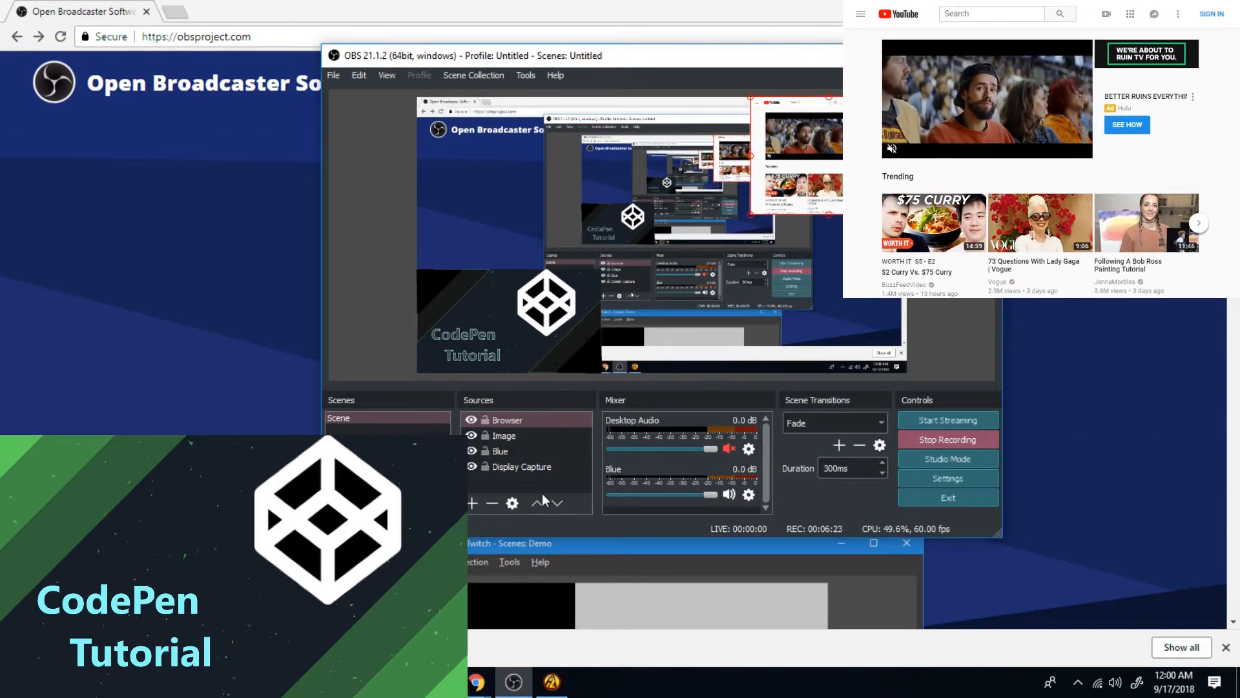
drag(753, 217, 733, 226)
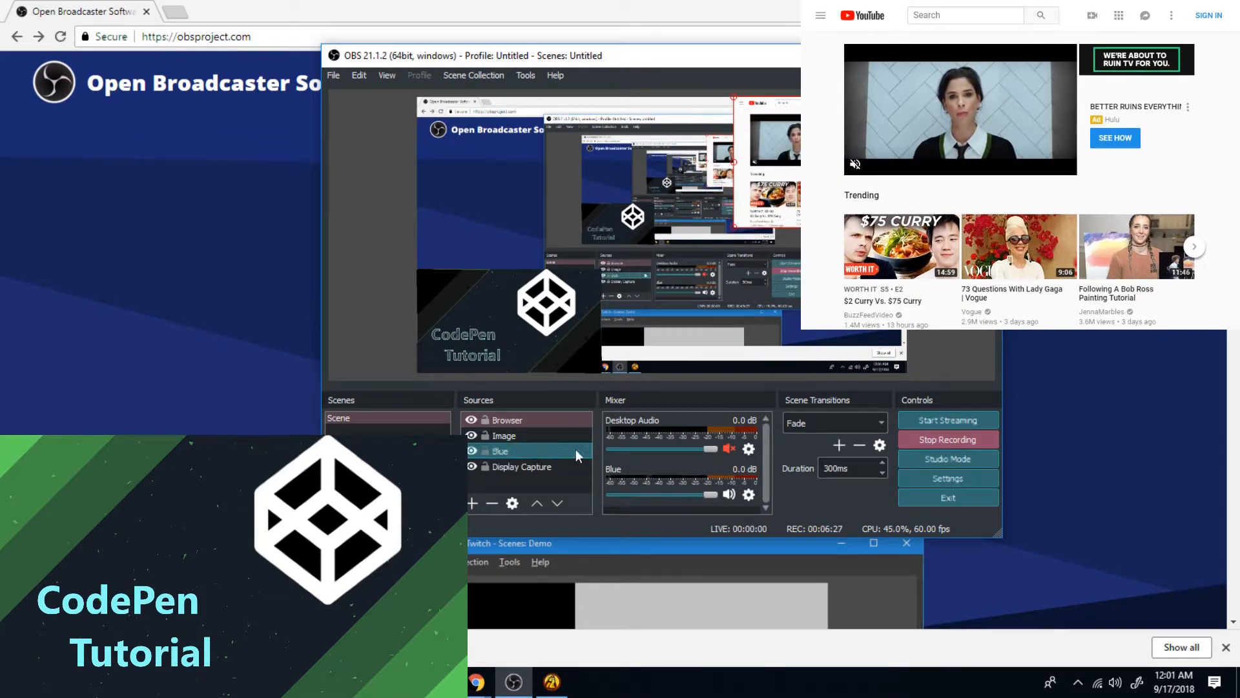
Add a new Video Capture Device source that uses the Logitech HD Webcam C270
right_click(576, 481)
mouse_move(577, 488)
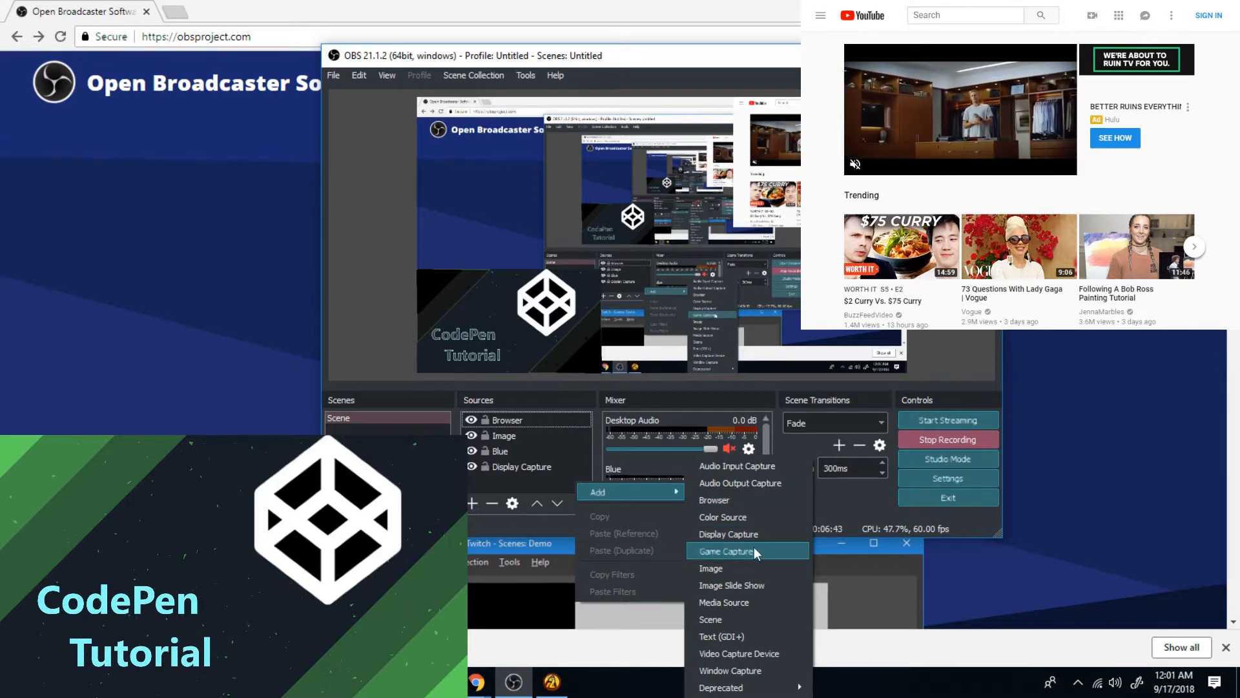
click(770, 653)
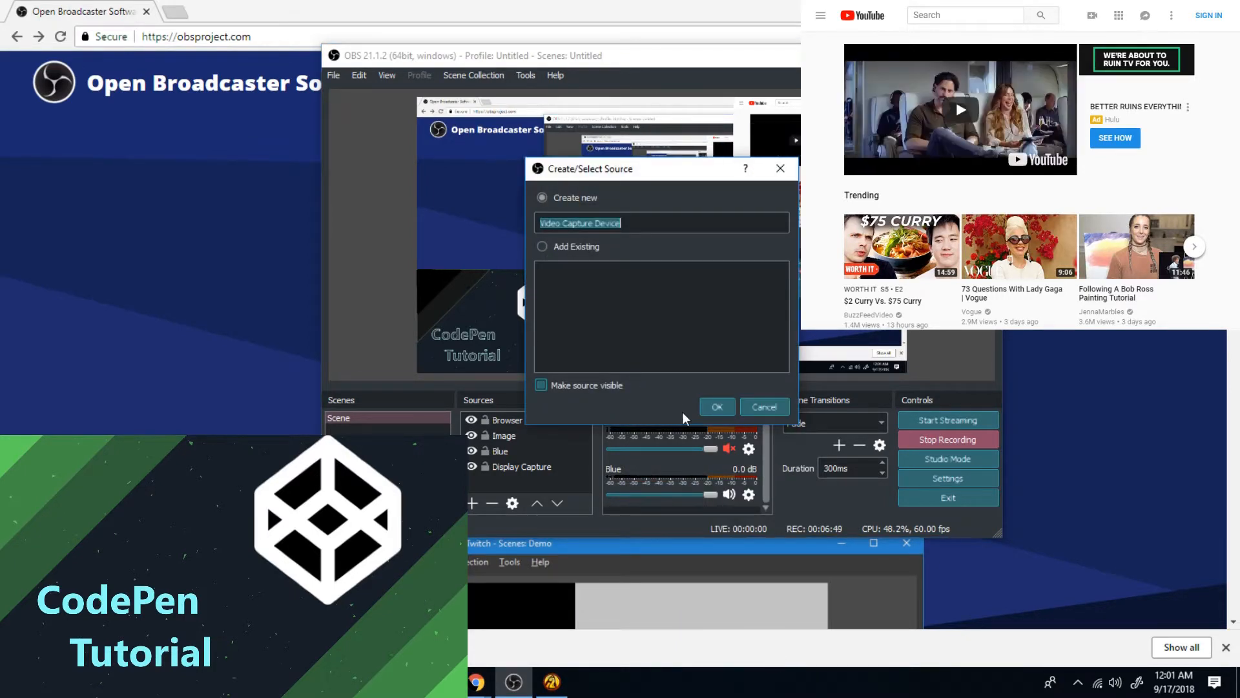
click(718, 406)
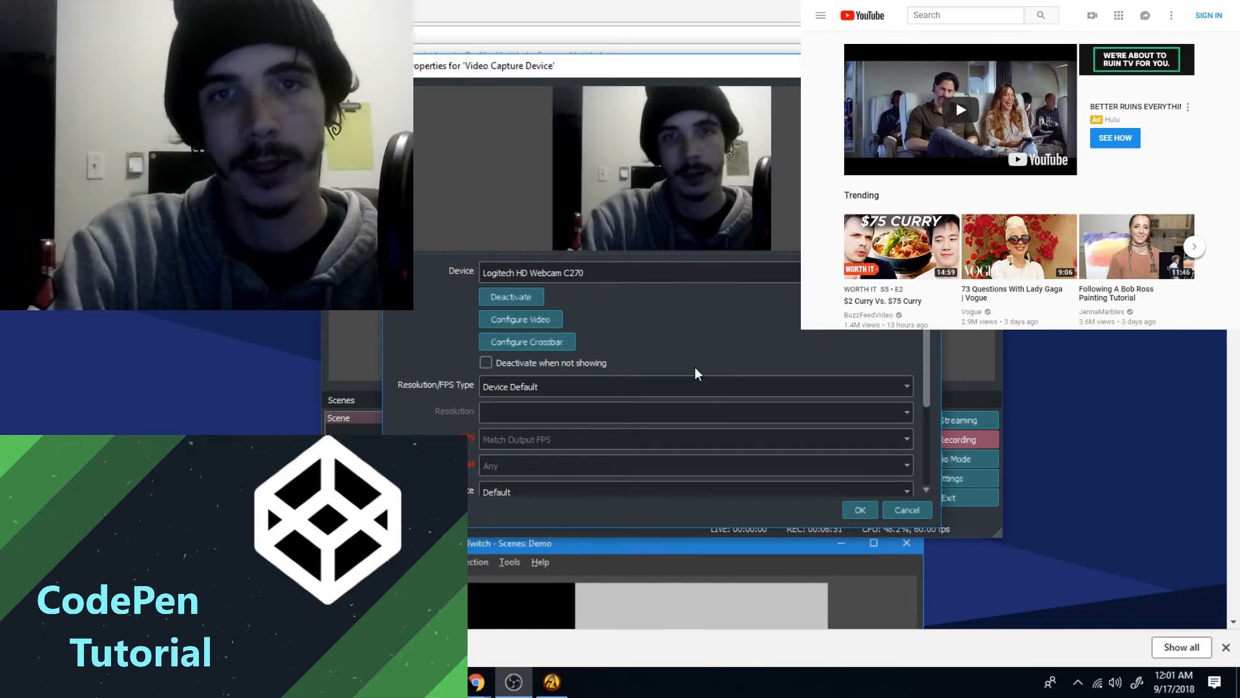
click(859, 510)
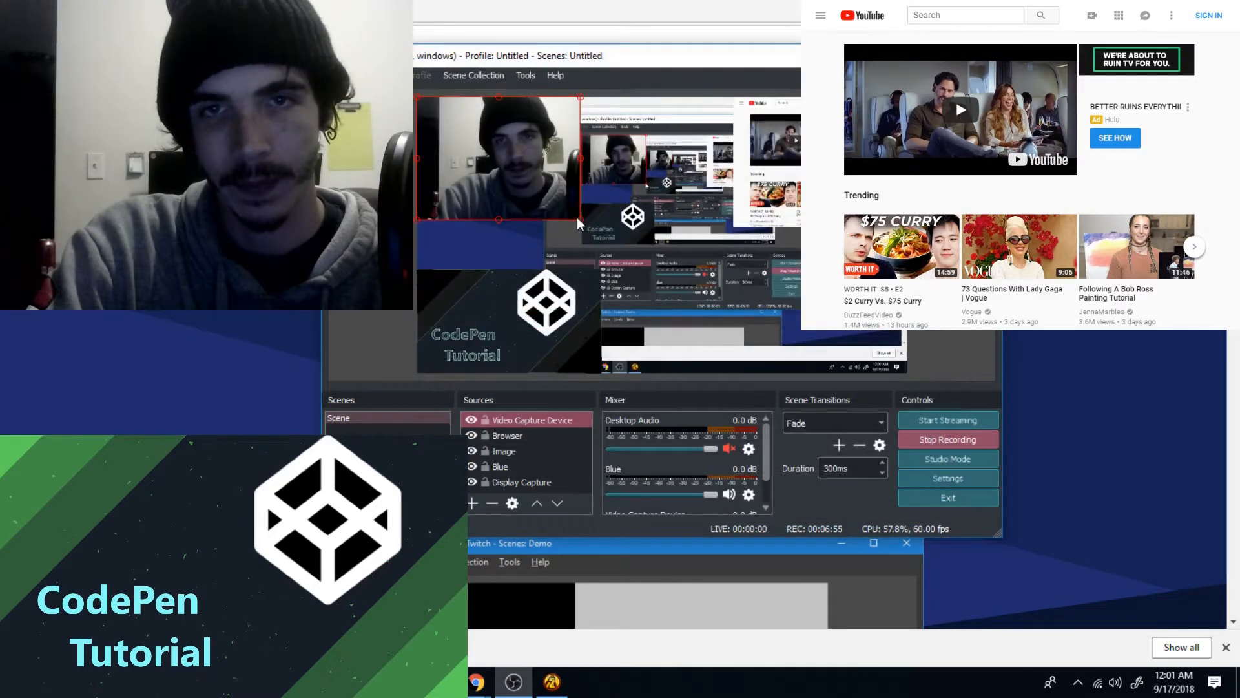
Enlarge the webcam picture slightly on the canvas and mute the Video Capture Device in the audio mixer
drag(567, 212, 584, 219)
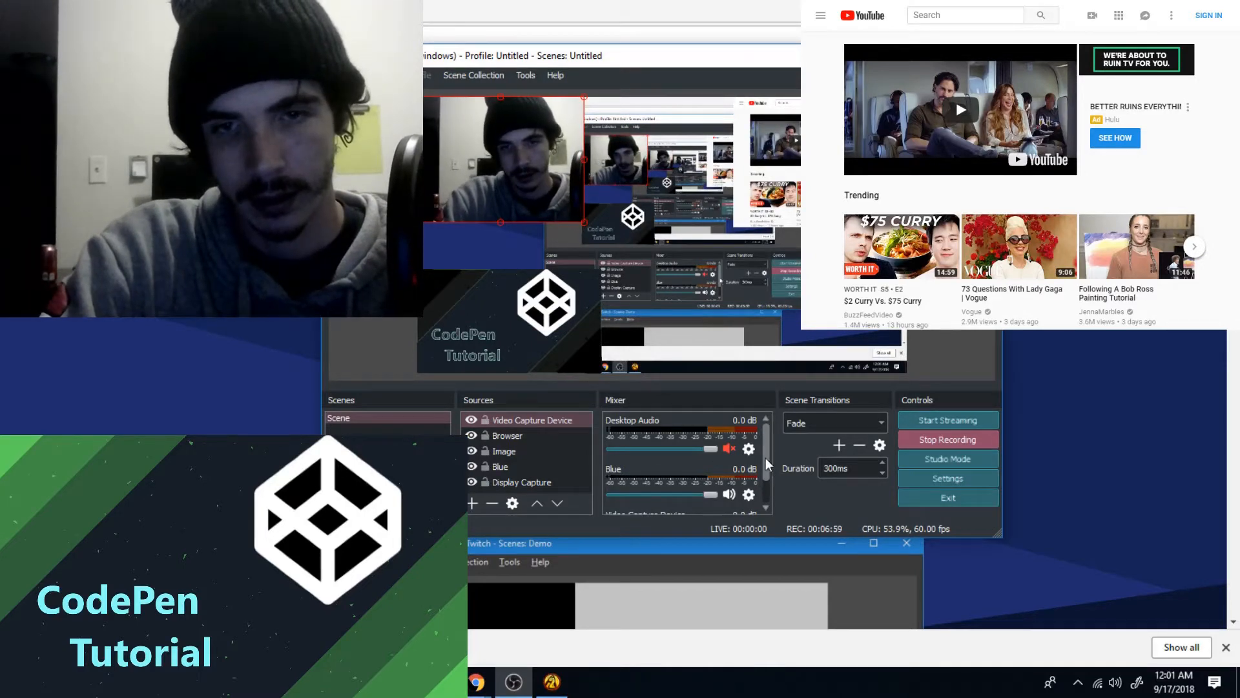
drag(766, 460, 765, 490)
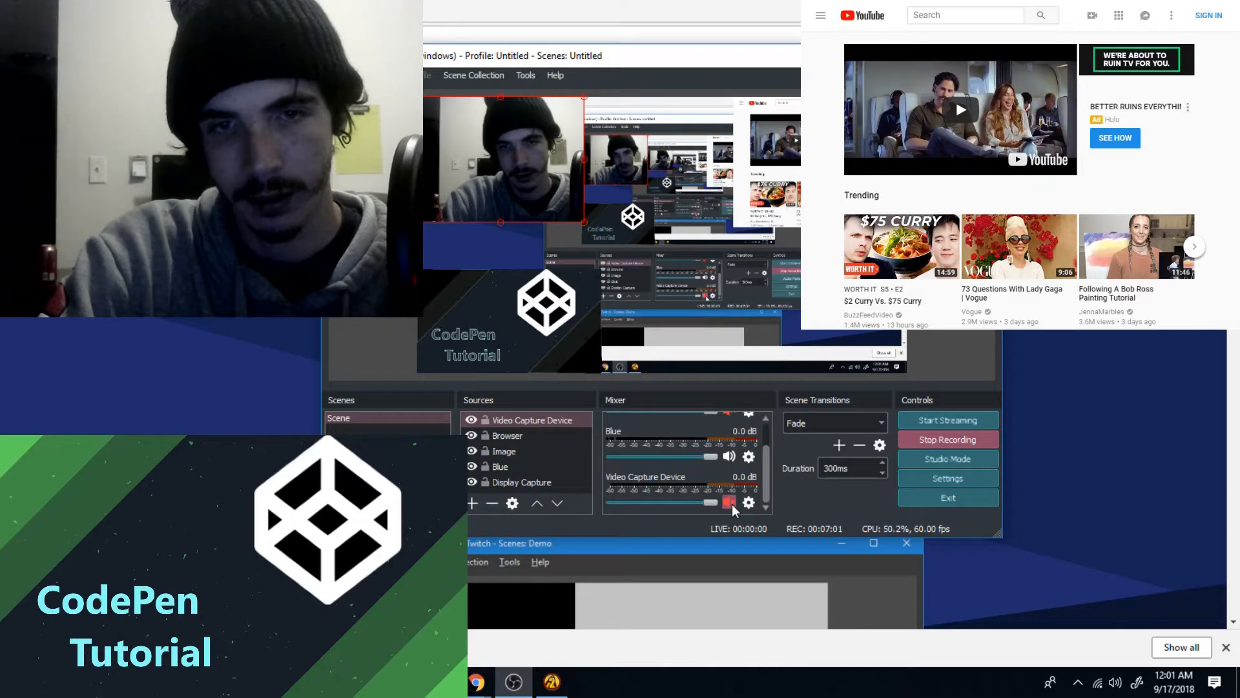
Add a new Game Capture source with its mode set to Capture specific window
right_click(584, 471)
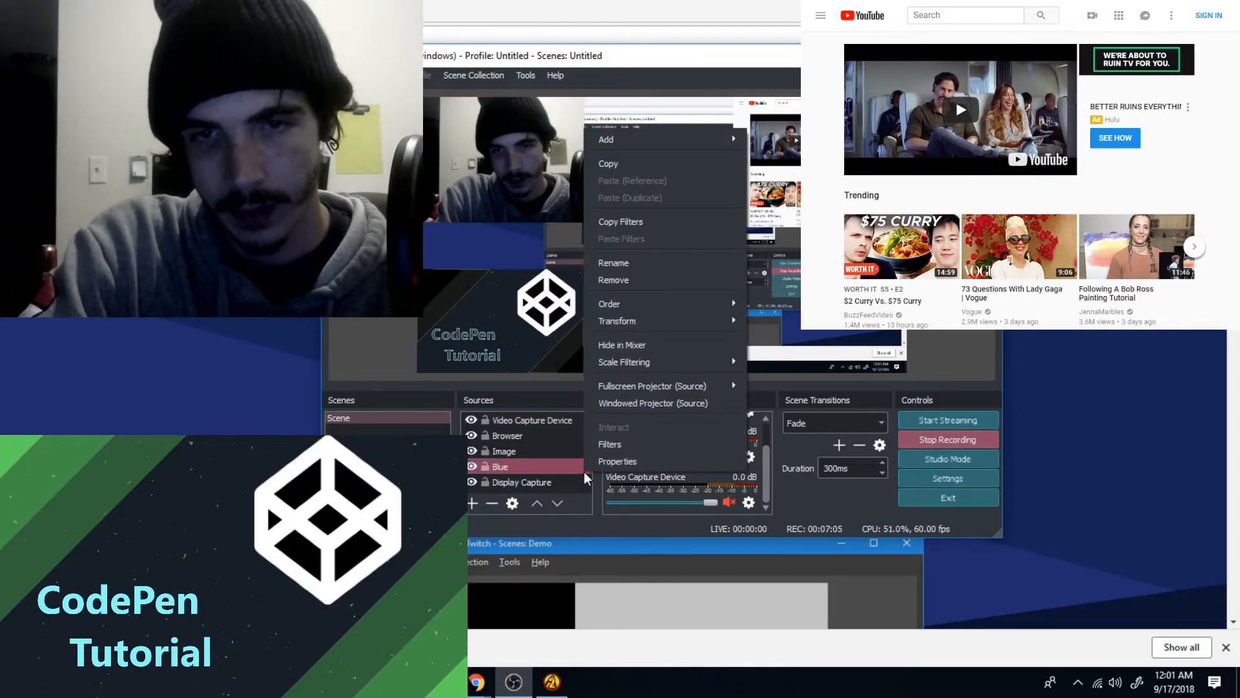
mouse_move(633, 141)
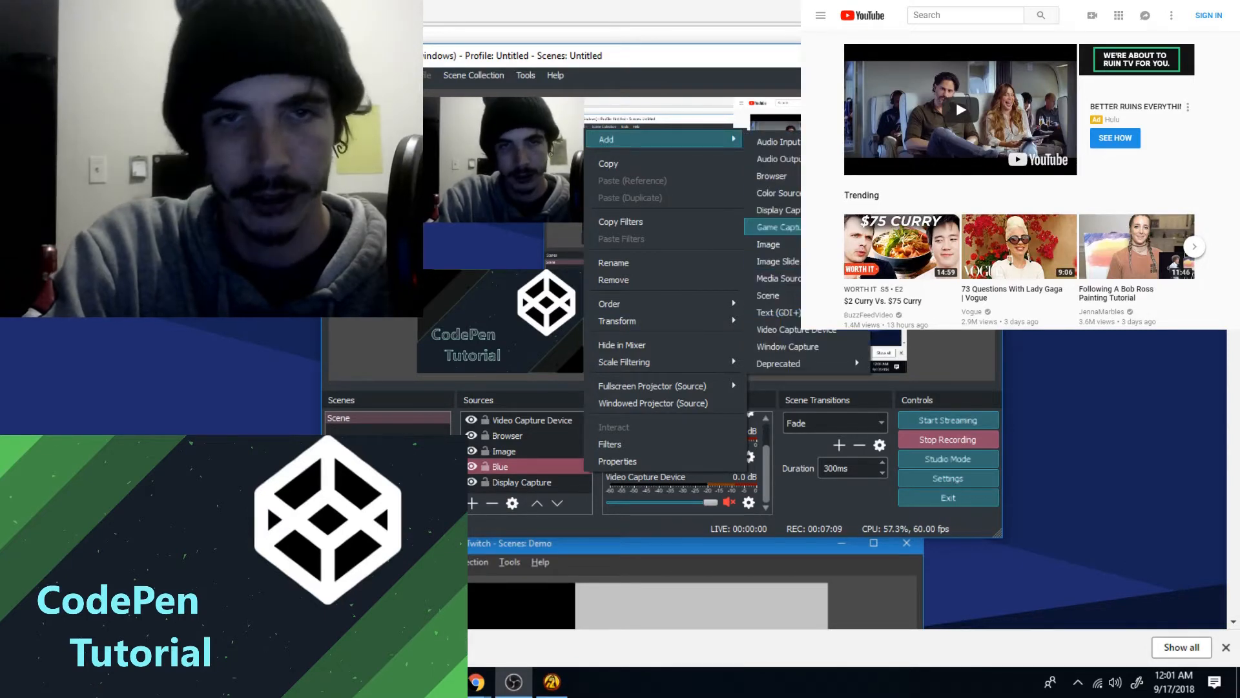
click(775, 227)
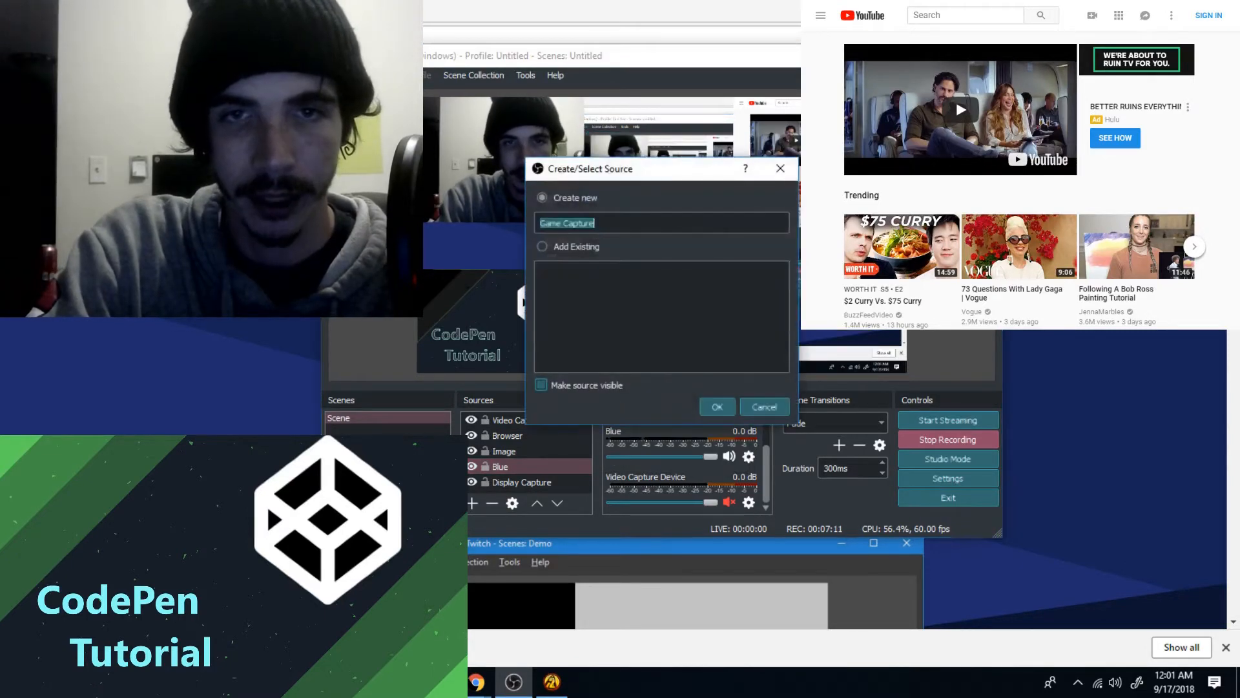
click(717, 407)
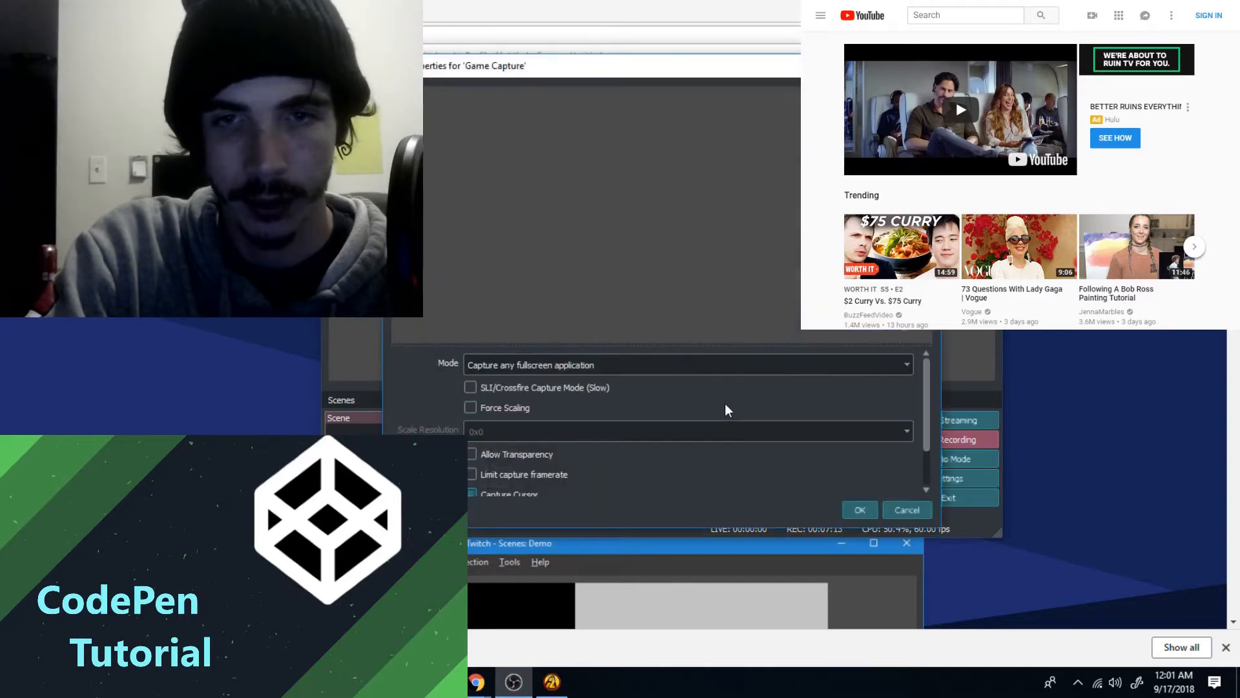
click(622, 362)
click(620, 363)
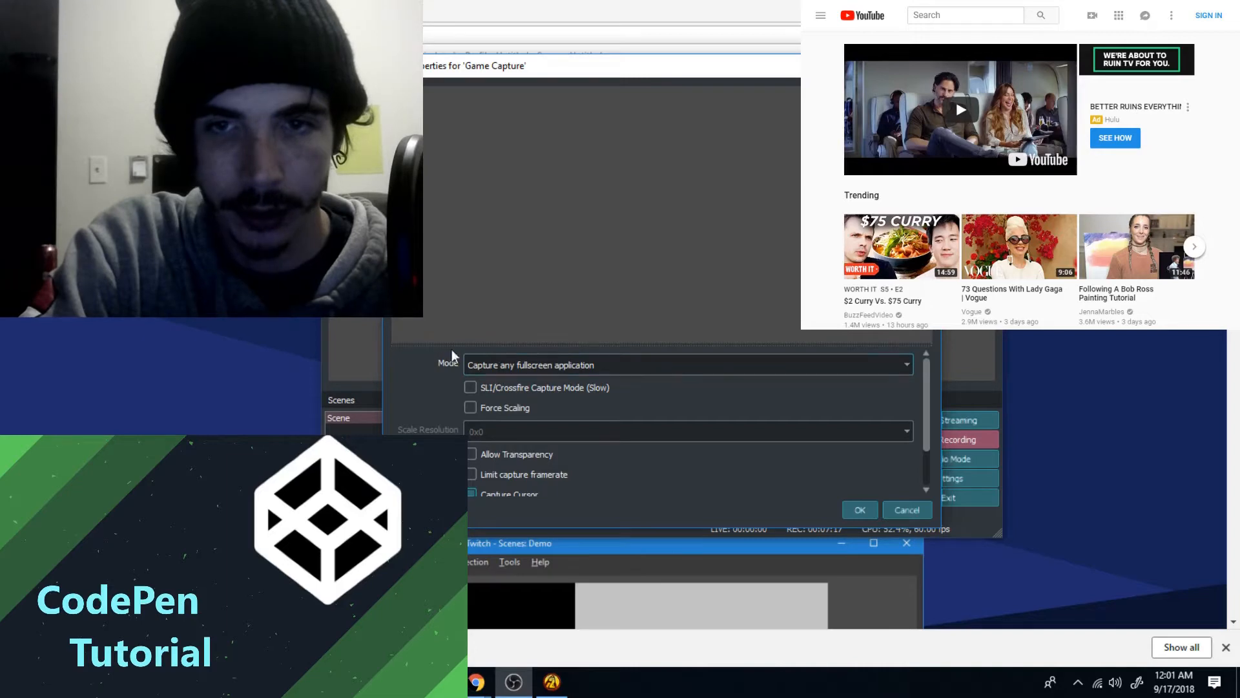
click(590, 366)
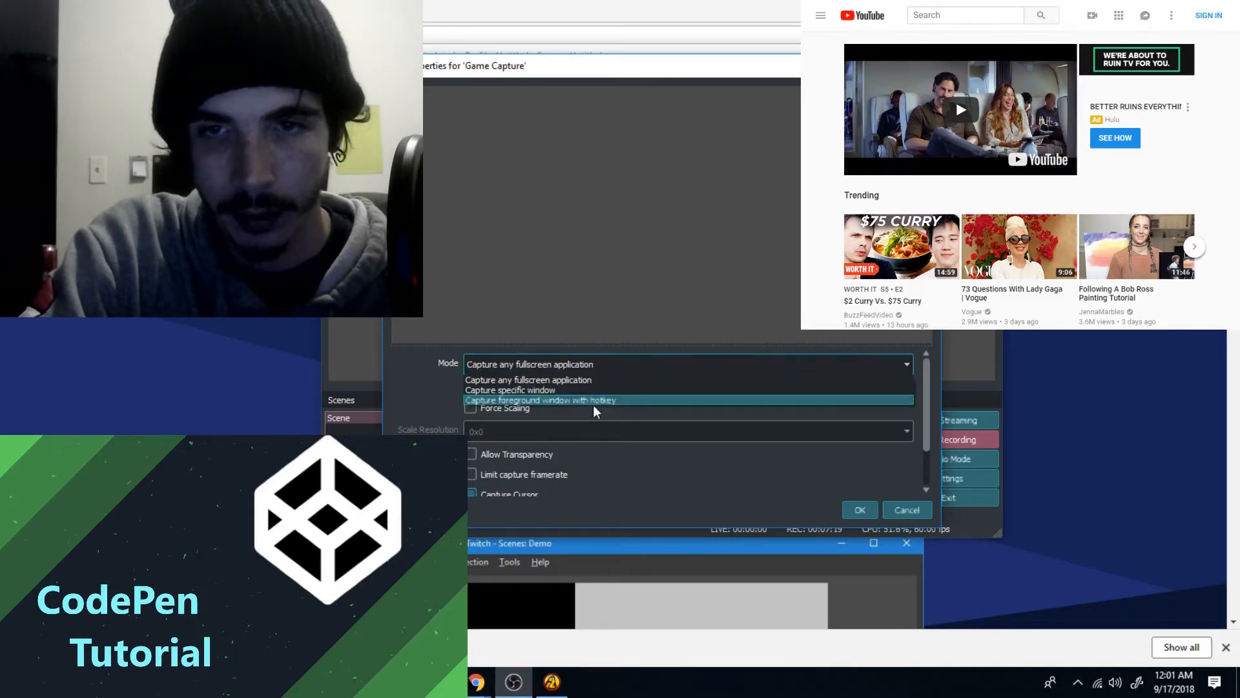
click(603, 391)
click(508, 333)
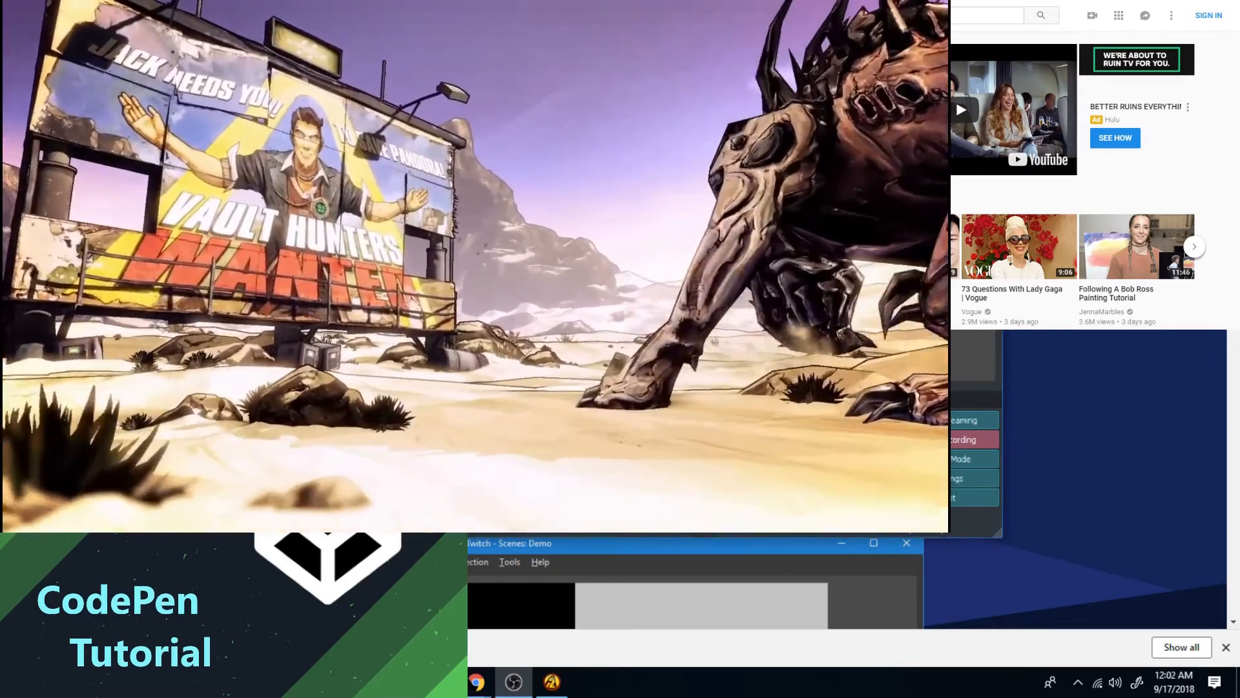
Shrink the game capture to a little under 60 percent of the canvas width and place it in the lower-right area
drag(791, 307, 702, 258)
drag(620, 200, 805, 316)
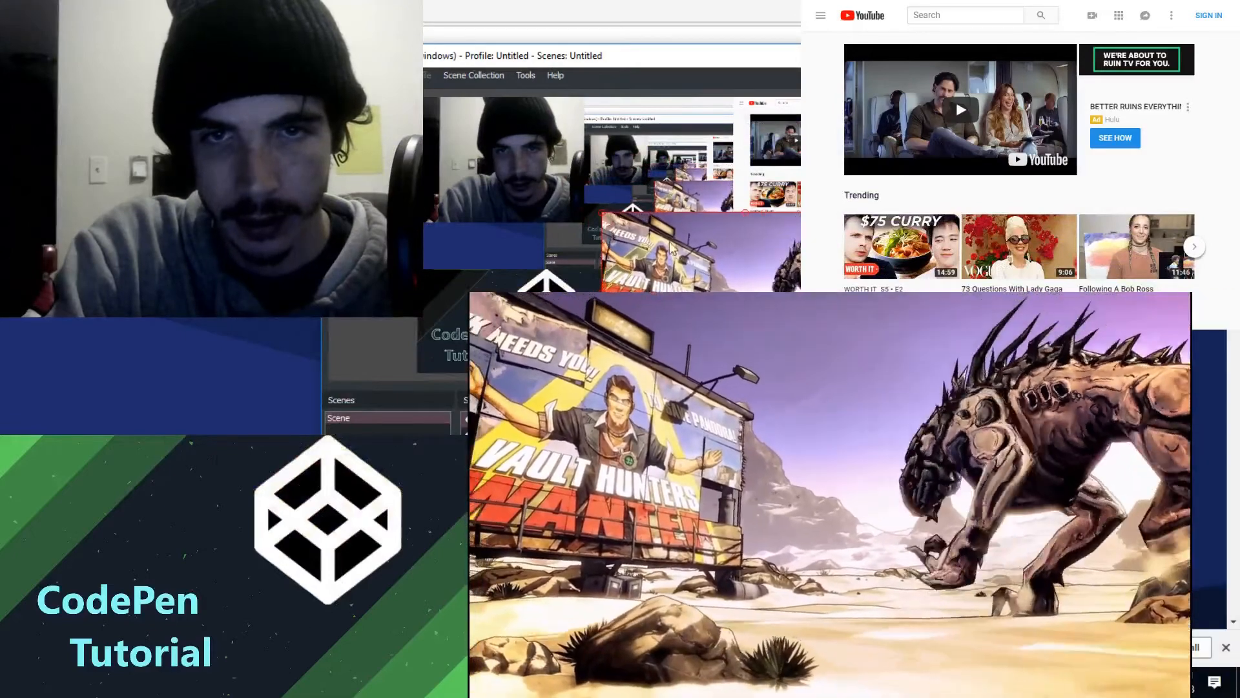
Move the webcam inward to overlap the game capture, layer the game behind it, and shift the game to the canvas's right edge
drag(556, 192, 621, 238)
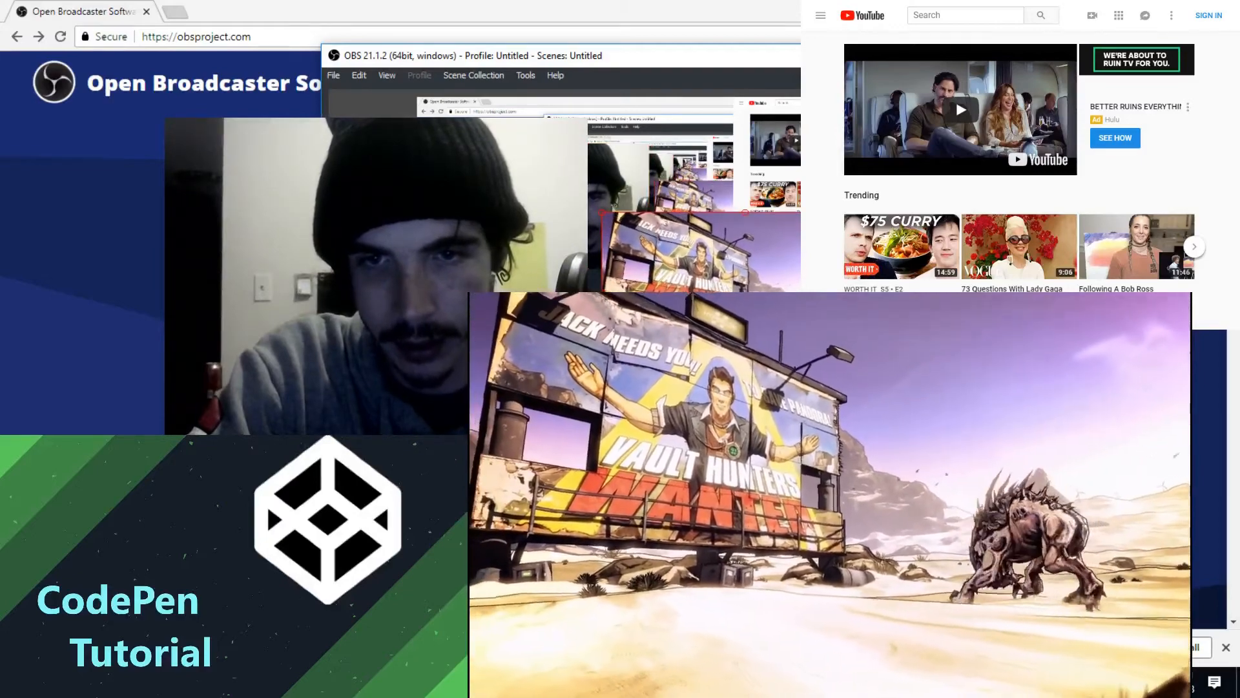
key(ctrl+Down)
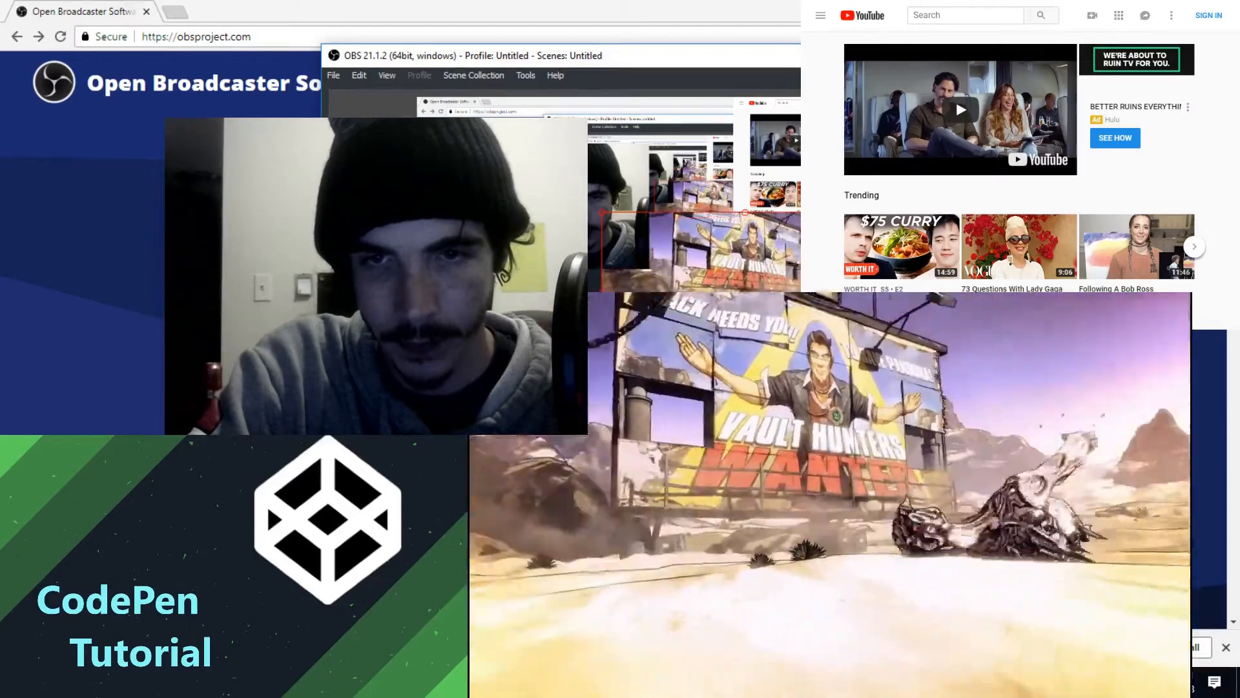
click(559, 208)
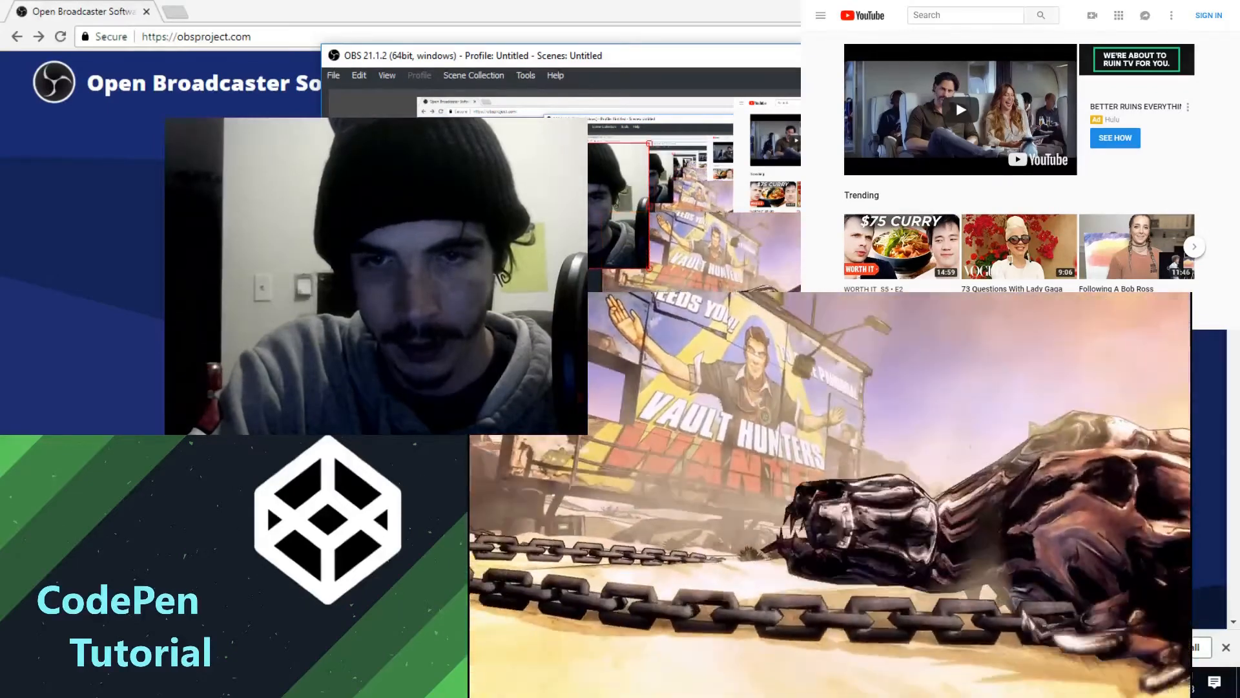
drag(699, 289, 717, 289)
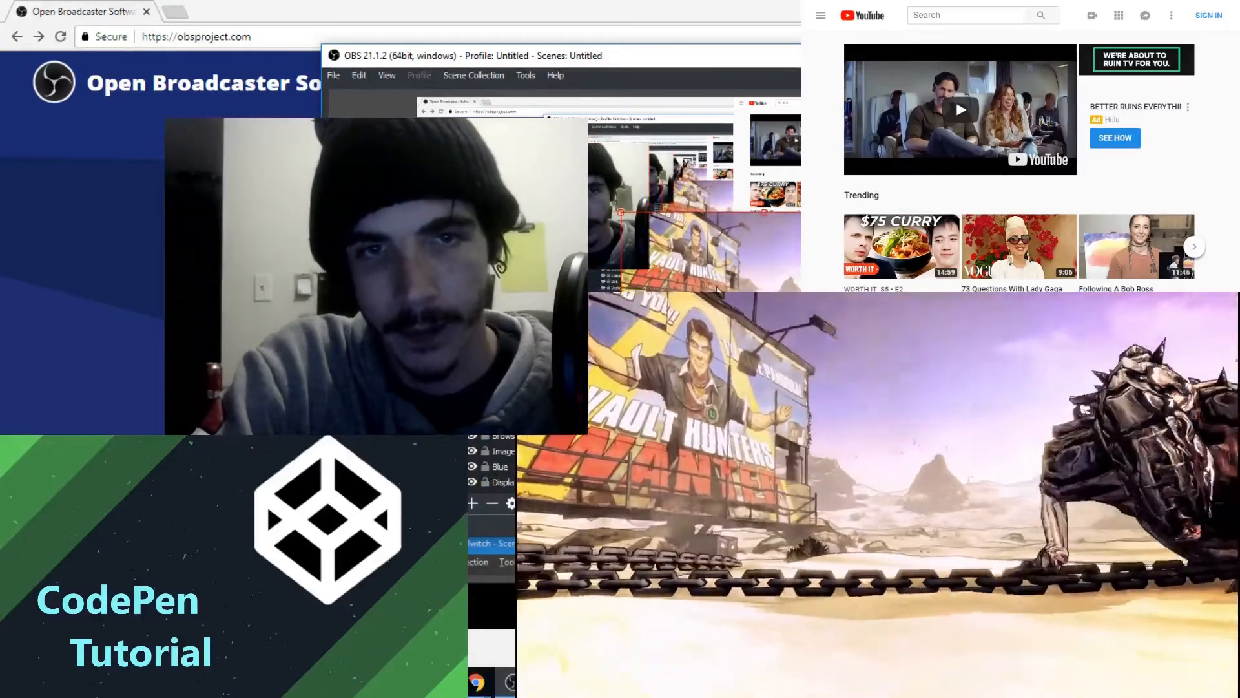
Place the game capture in the canvas's upper-left corner and shrink the webcam to about 15 percent of the canvas width over that corner
click(633, 223)
click(588, 212)
drag(587, 212, 793, 217)
drag(766, 303, 562, 188)
click(791, 230)
drag(854, 273, 797, 229)
drag(772, 208, 493, 160)
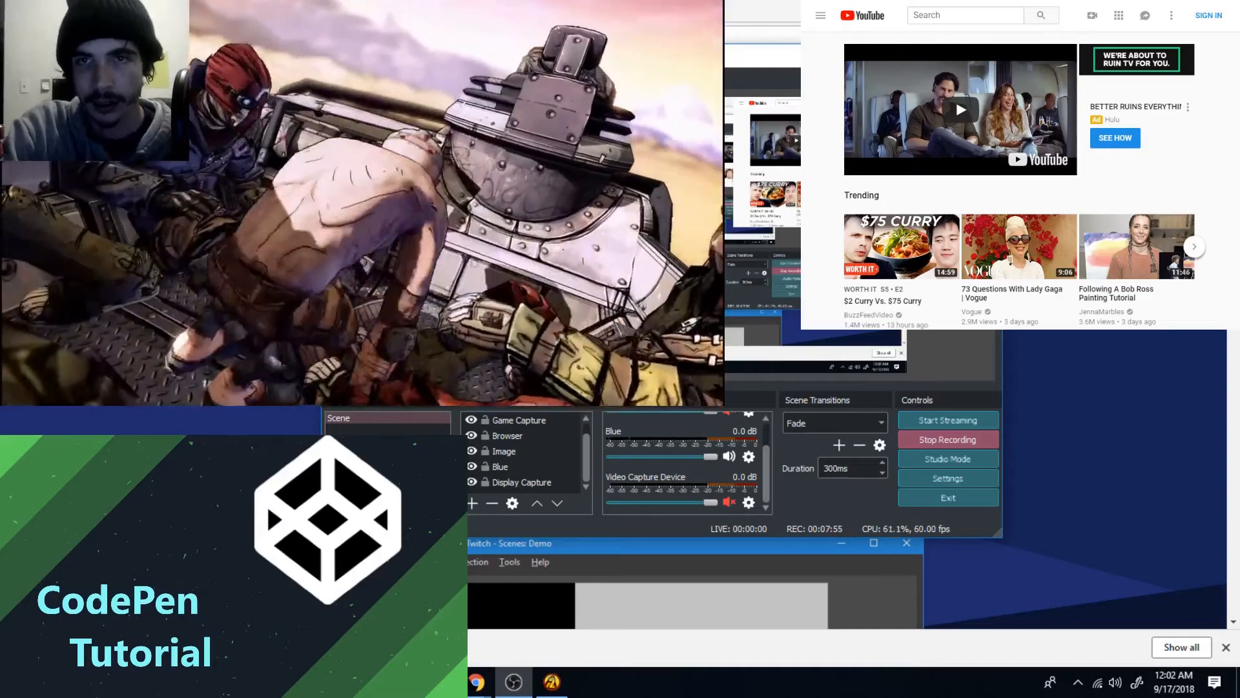
drag(492, 160, 491, 159)
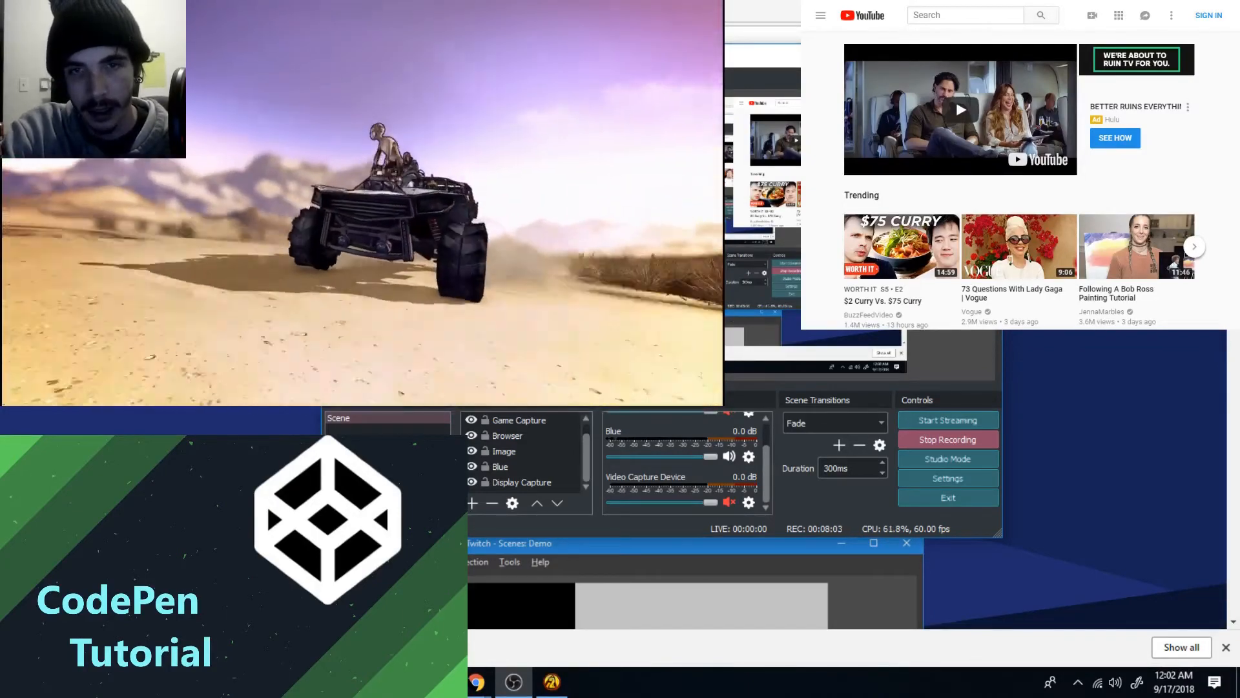
Raise Game Capture above Video Capture Device in the source order and lower it back beneath the webcam
click(542, 439)
click(544, 465)
click(552, 421)
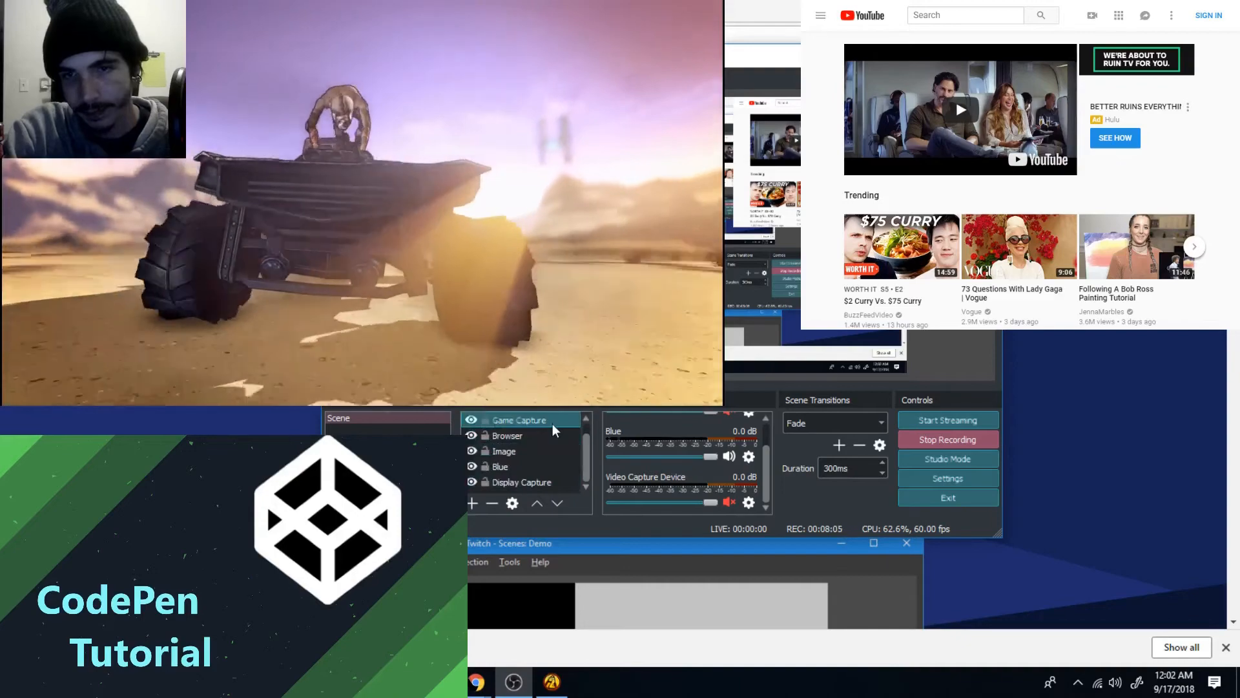
click(545, 433)
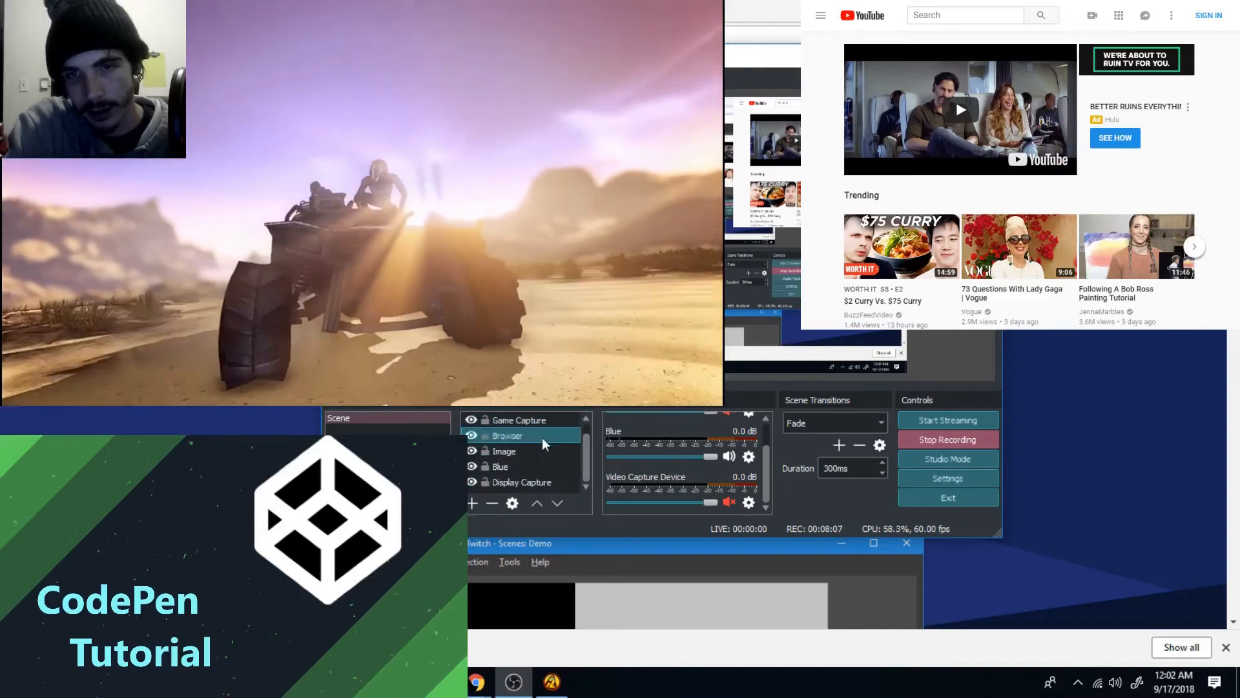
scroll(544, 454, up, 1)
click(545, 436)
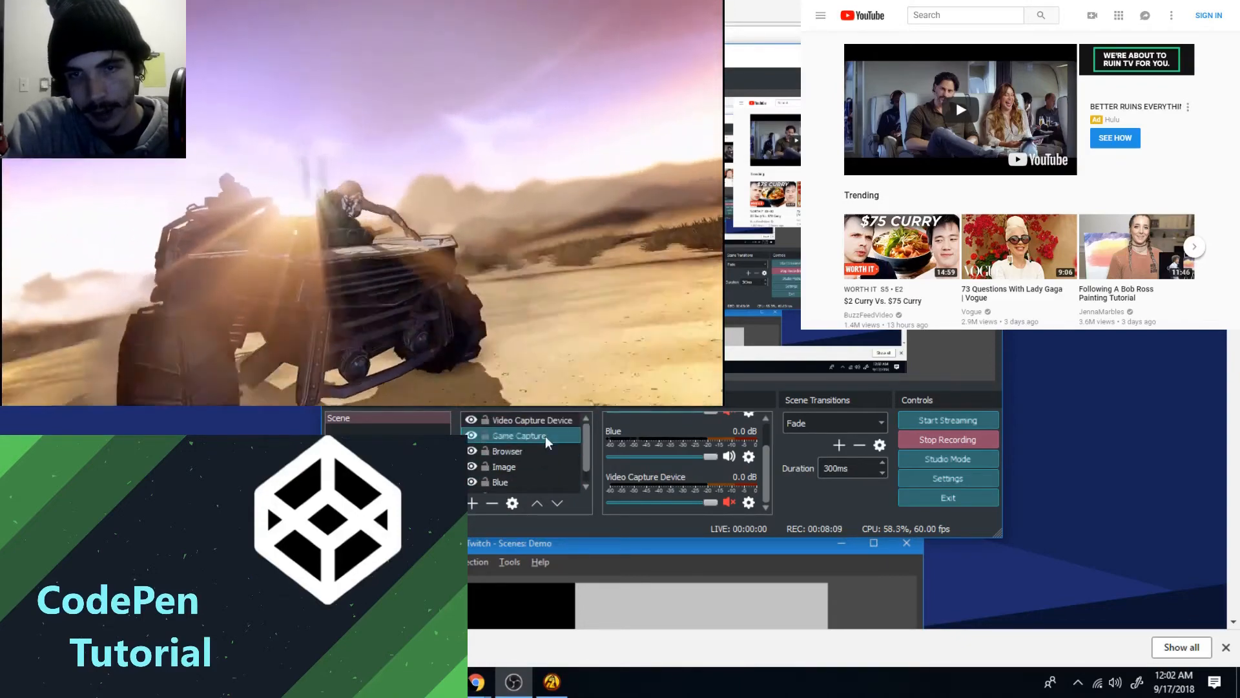
click(537, 503)
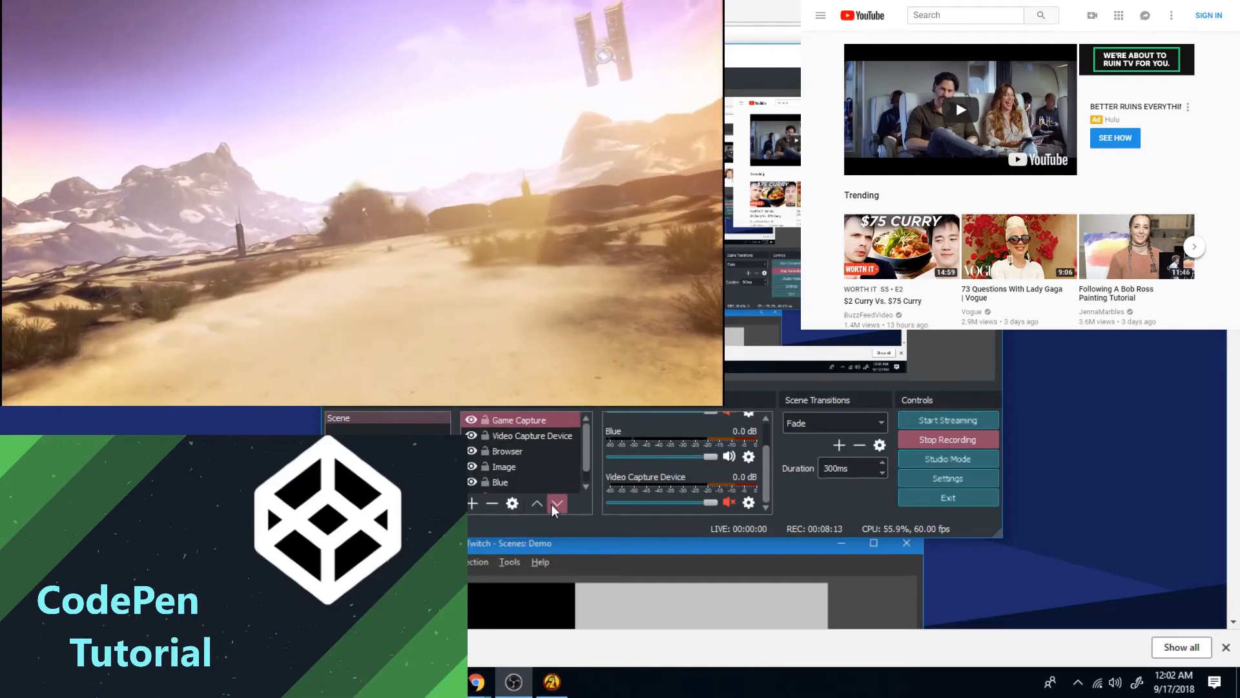
click(552, 504)
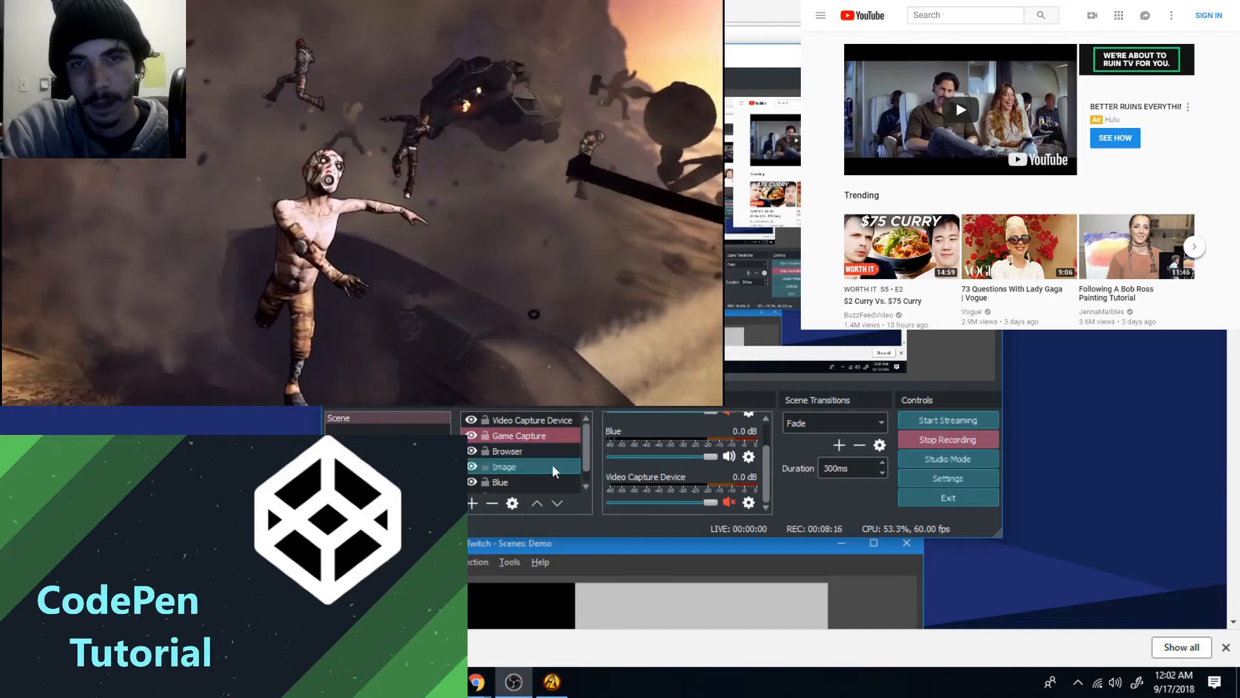
Move the YouTube browser source to the lower-right corner of the canvas
drag(833, 158, 824, 342)
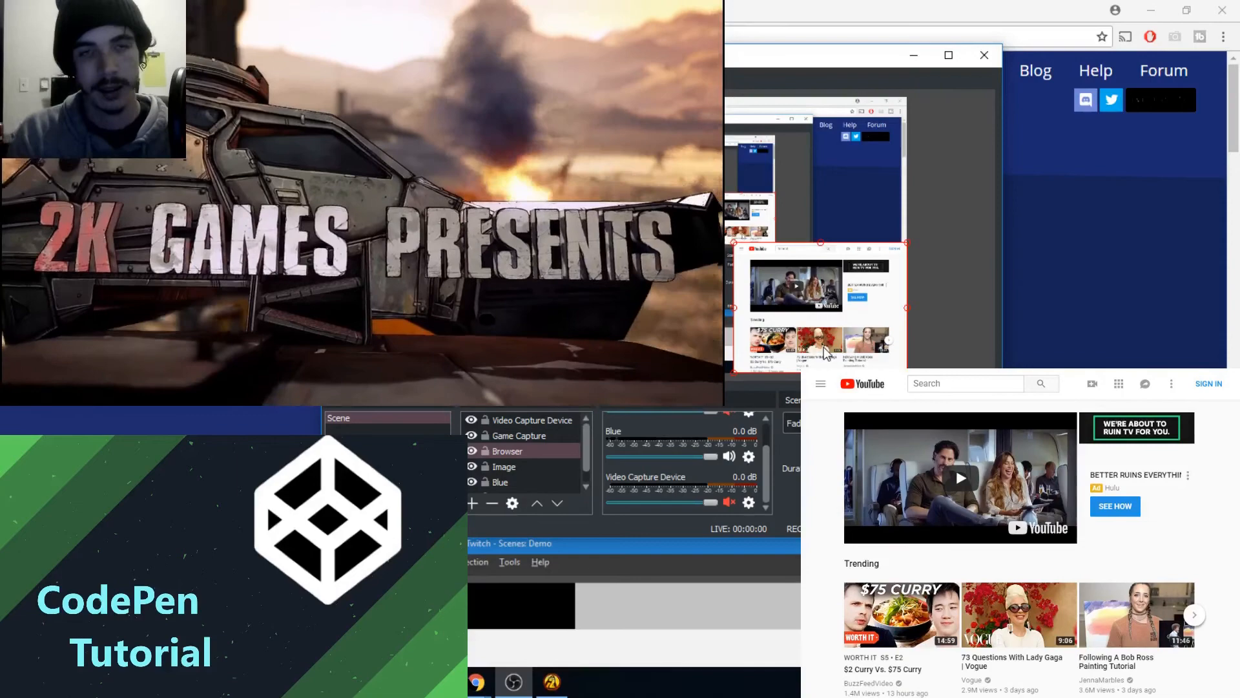